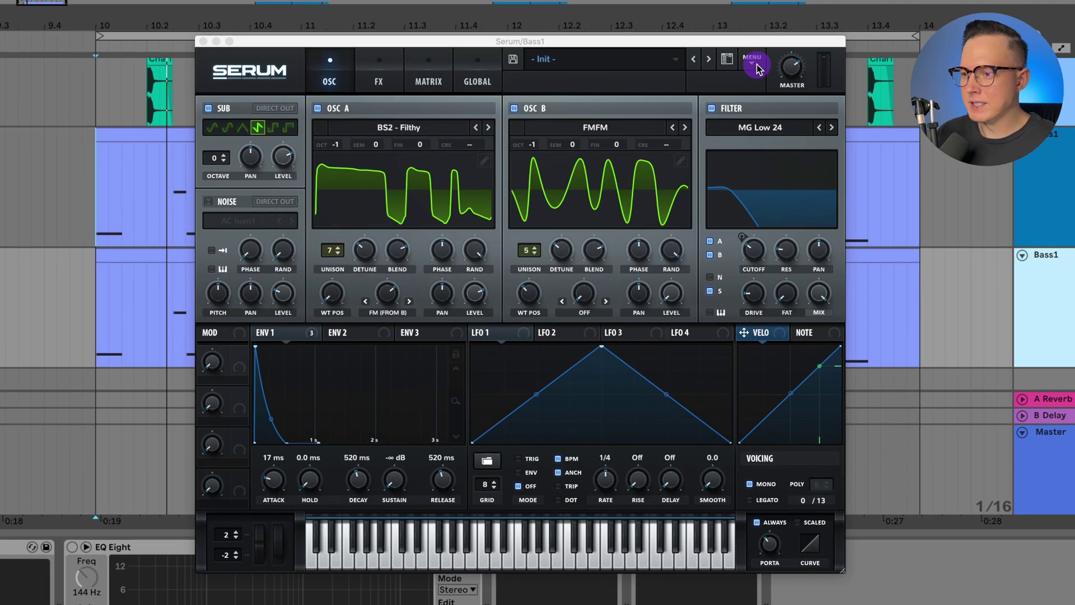
Reset the Serum synth patch on the Bass1 track to its initial preset.
click(767, 53)
click(788, 131)
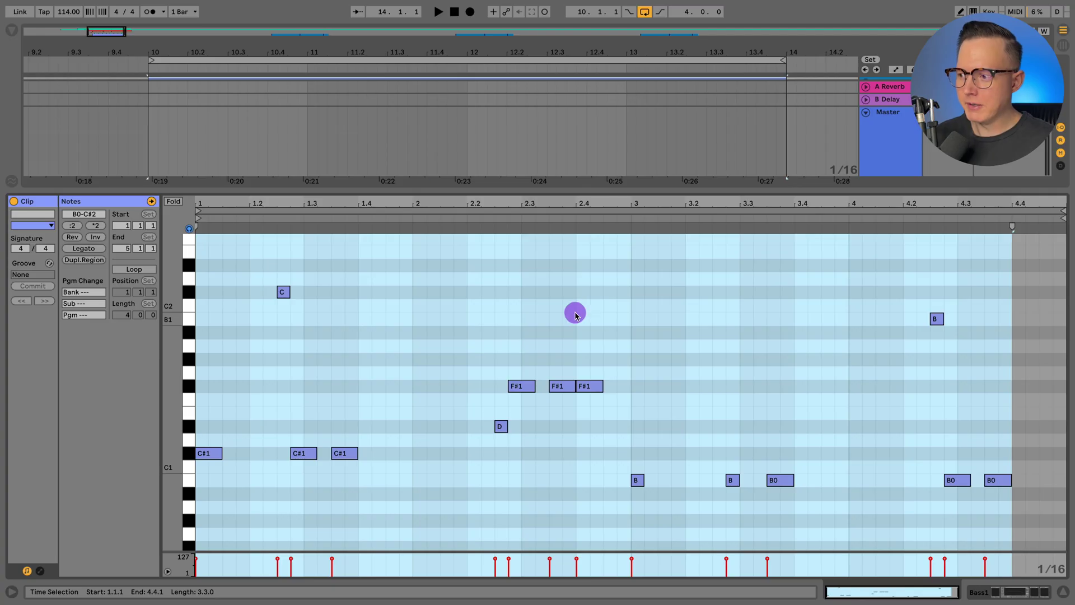
Play back the Bass1 MIDI clip to examine its notes in the piano roll.
click(576, 311)
click(218, 457)
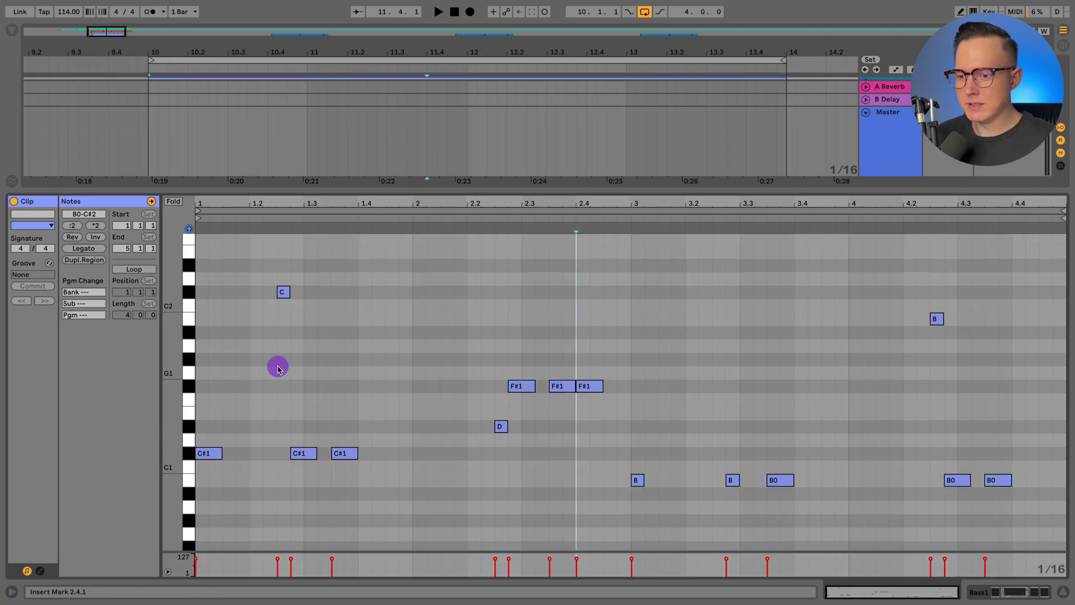
key(space)
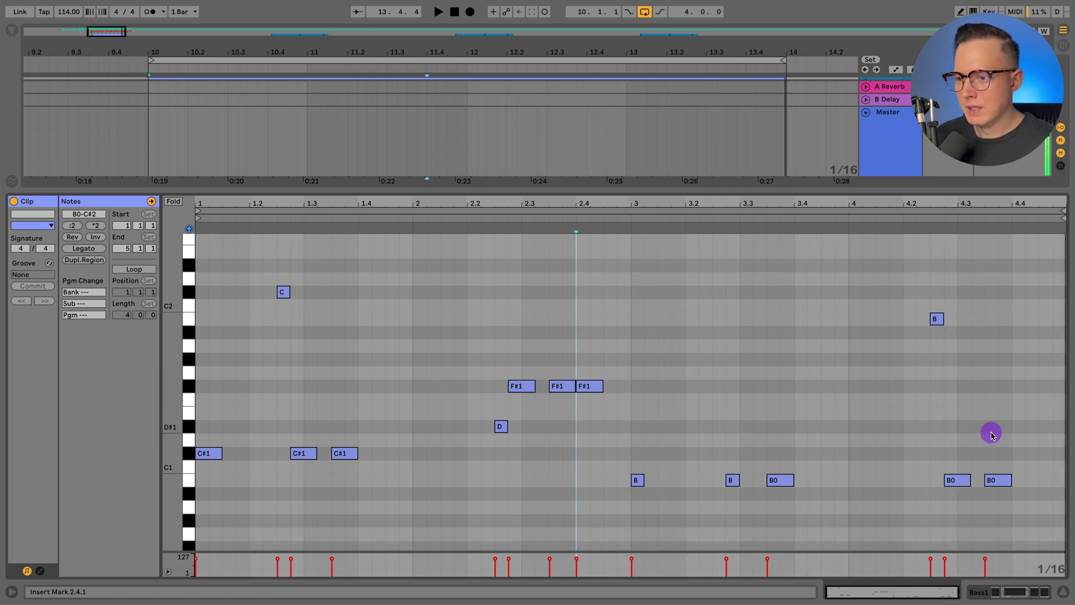
key(space)
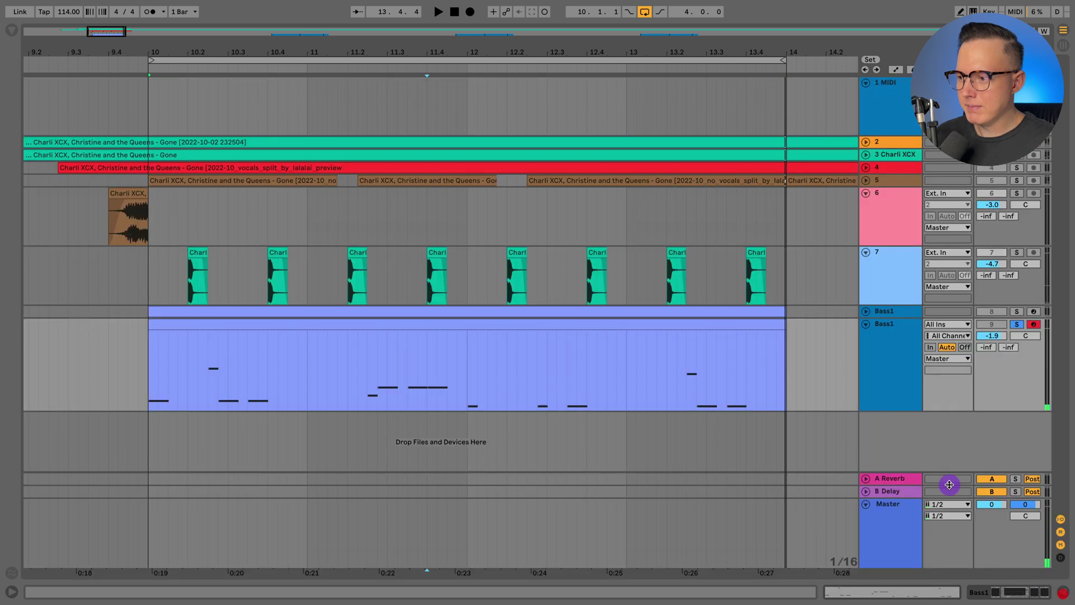
Bring up the Bass1 track's devices, open its Serum instrument, and enable the sub oscillator with a saw wave.
click(1063, 592)
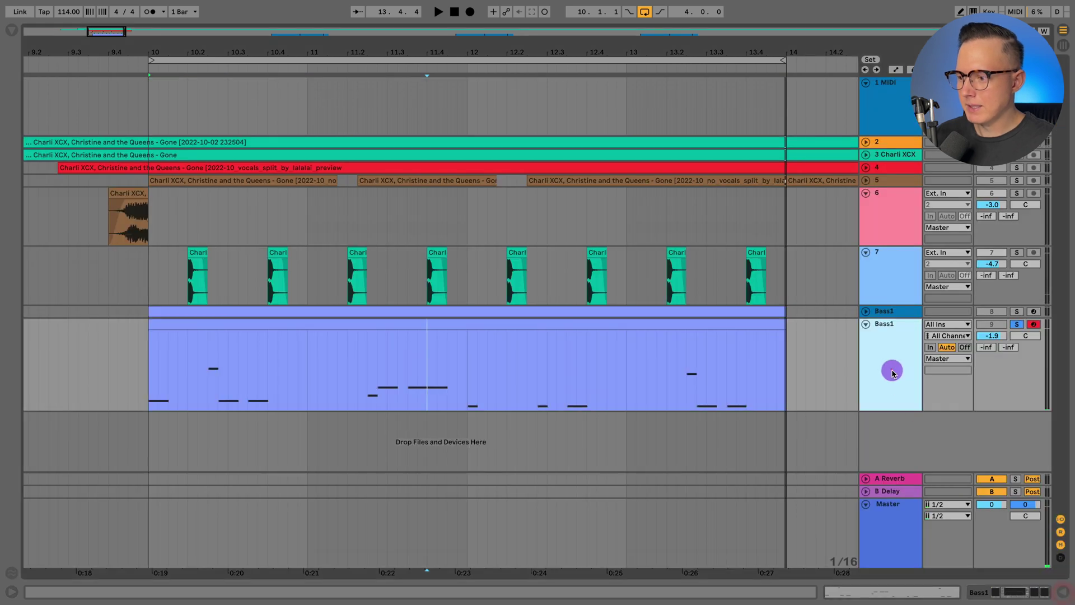
click(890, 367)
click(1013, 584)
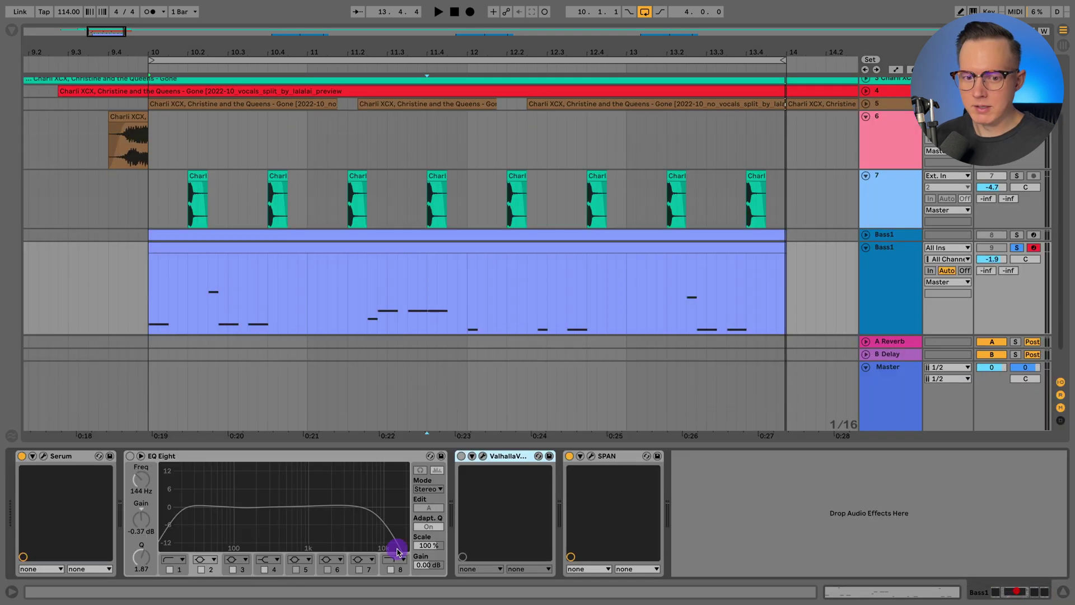
click(40, 455)
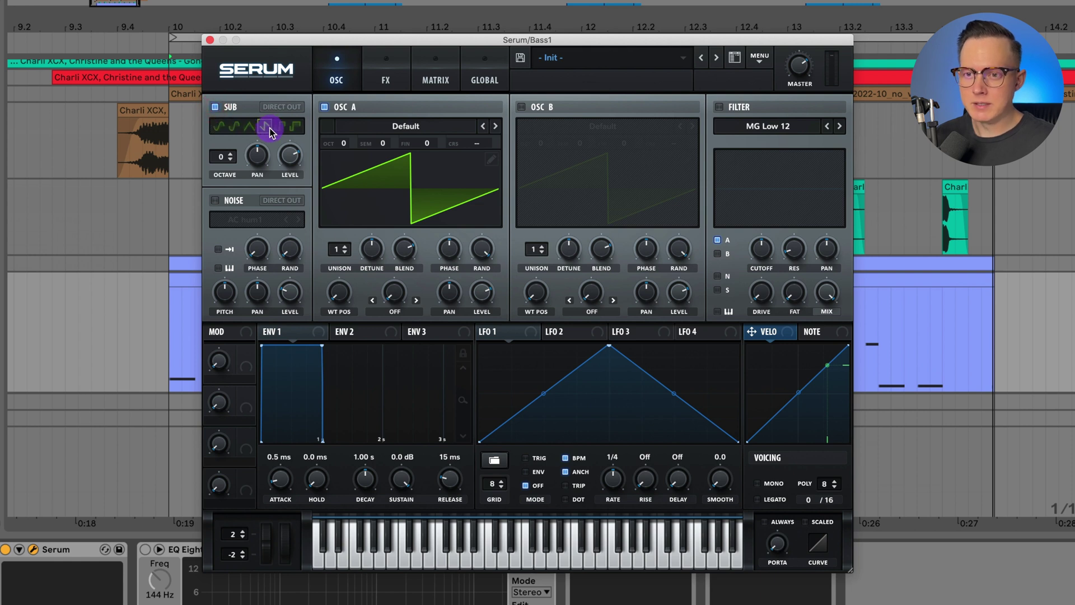
Load the analog BS2 - Filthy wavetable into oscillator A and set its octave to -1.
click(405, 126)
mouse_move(412, 140)
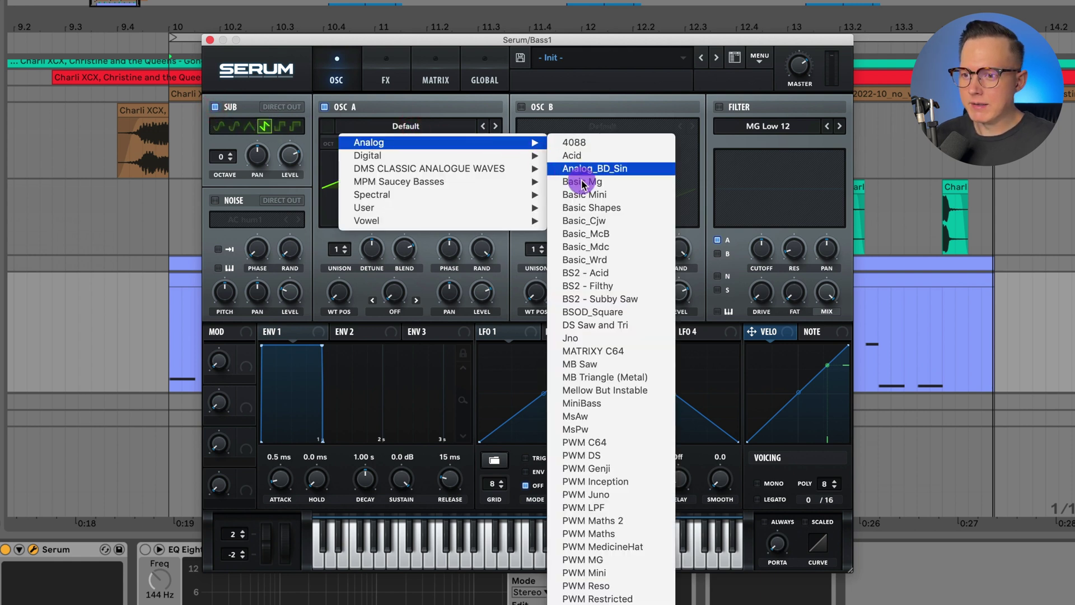
click(623, 284)
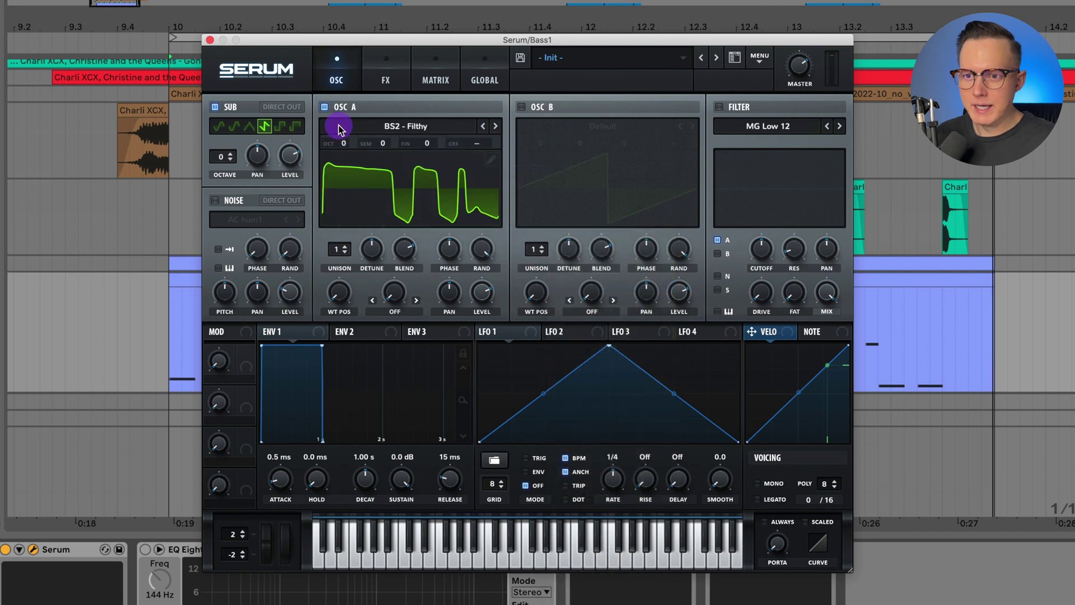
drag(340, 145, 343, 159)
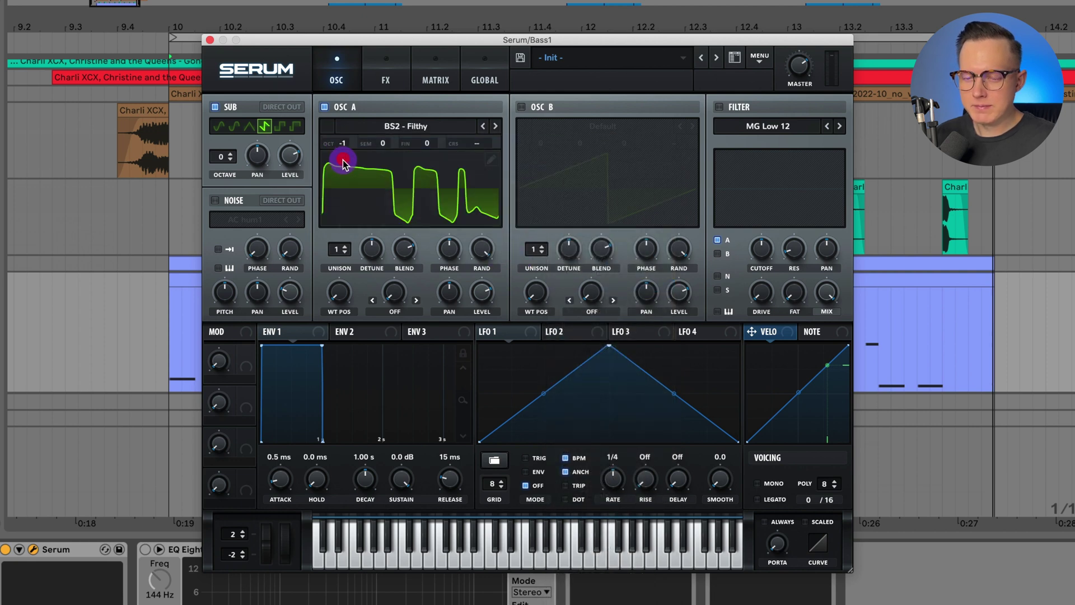
Set oscillator A's unison to 7 voices, reduce its detune, and audition the bass.
drag(336, 249, 351, 191)
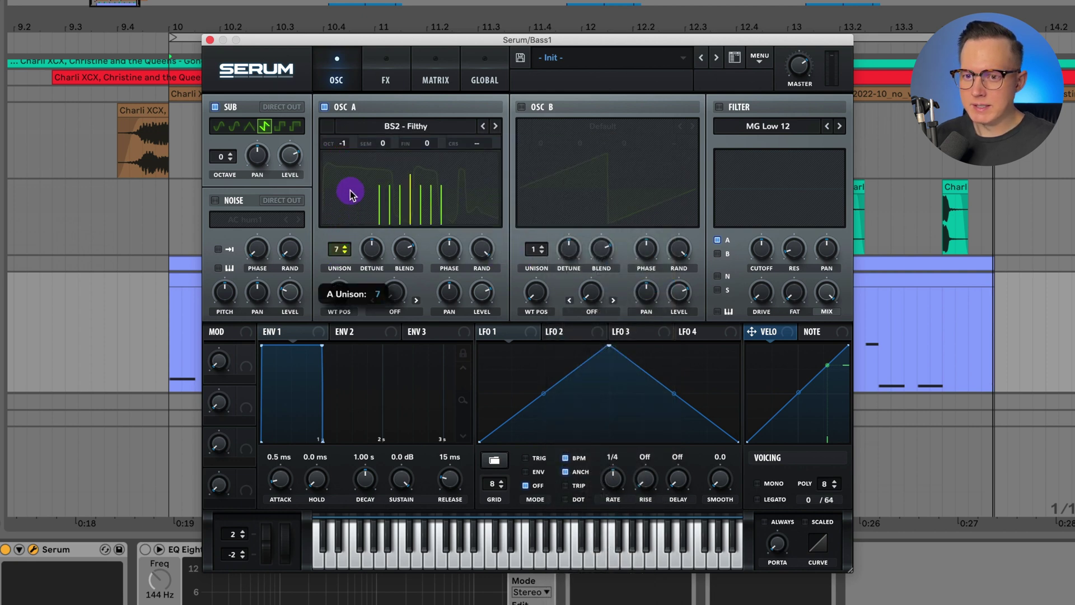
drag(370, 251, 374, 273)
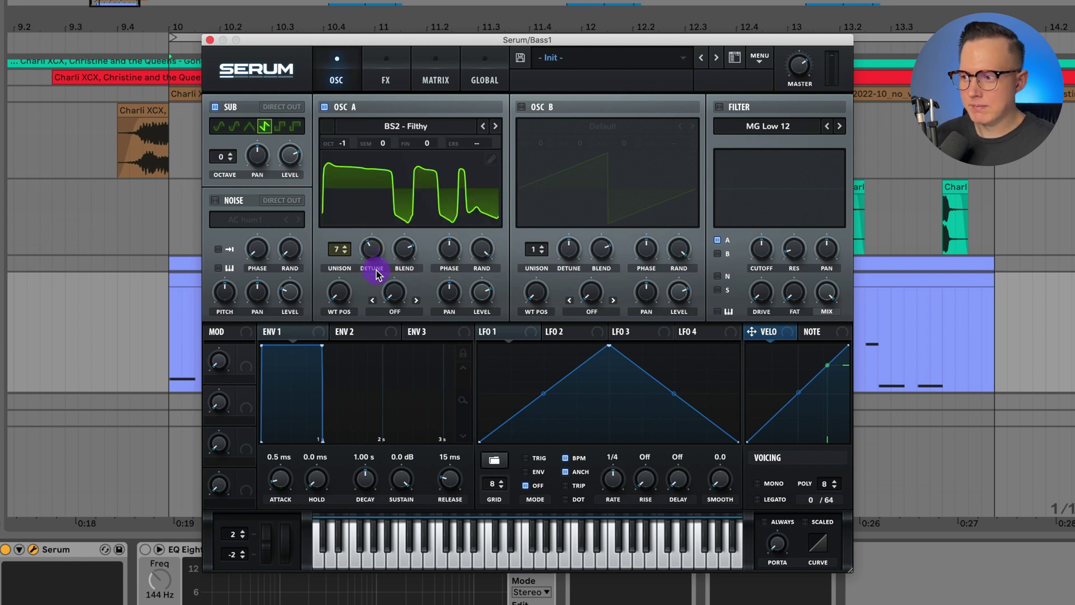
key(space)
key(space)
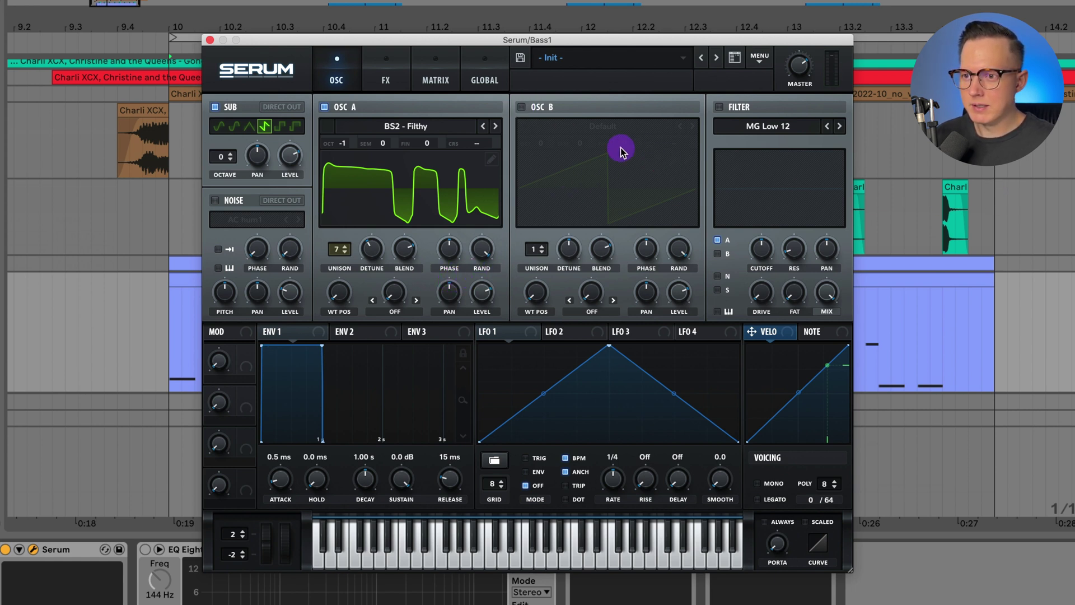
Enable oscillator B with the digital FMFM wavetable and set its octave to -1.
click(520, 106)
click(619, 125)
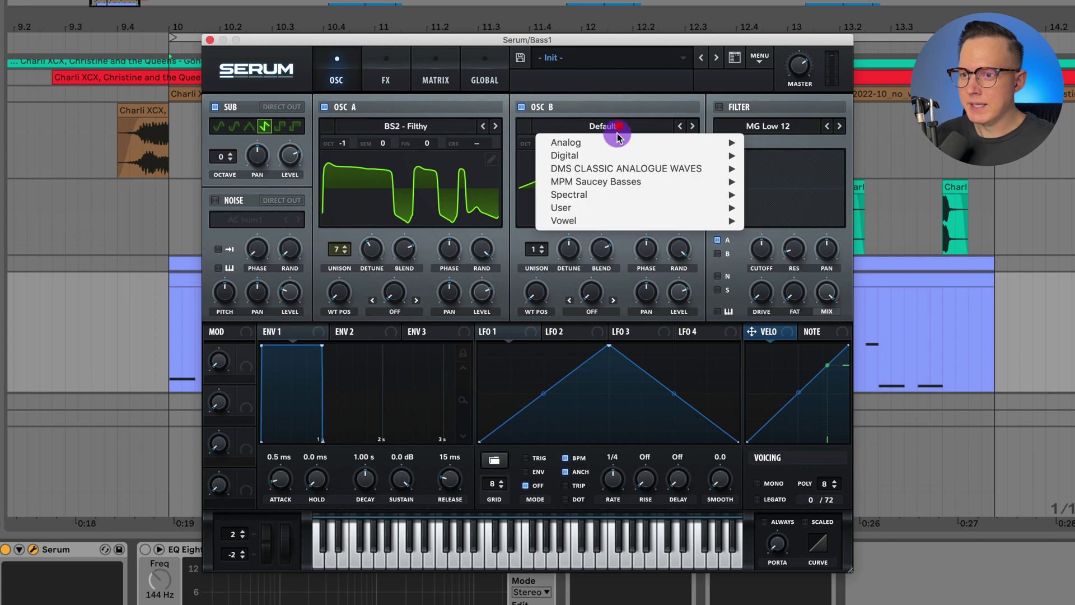
mouse_move(619, 162)
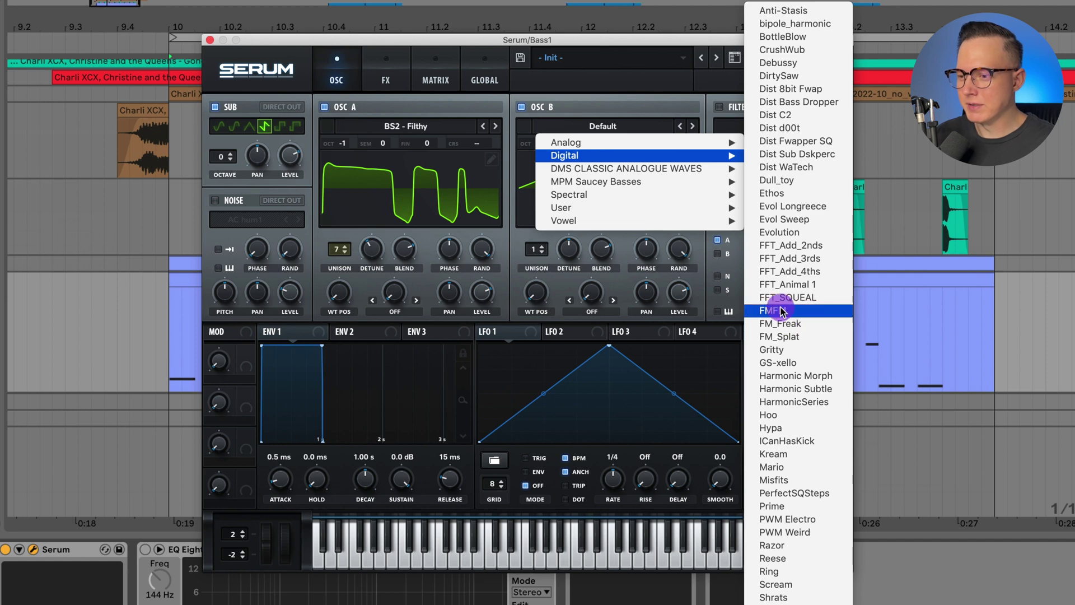
click(812, 317)
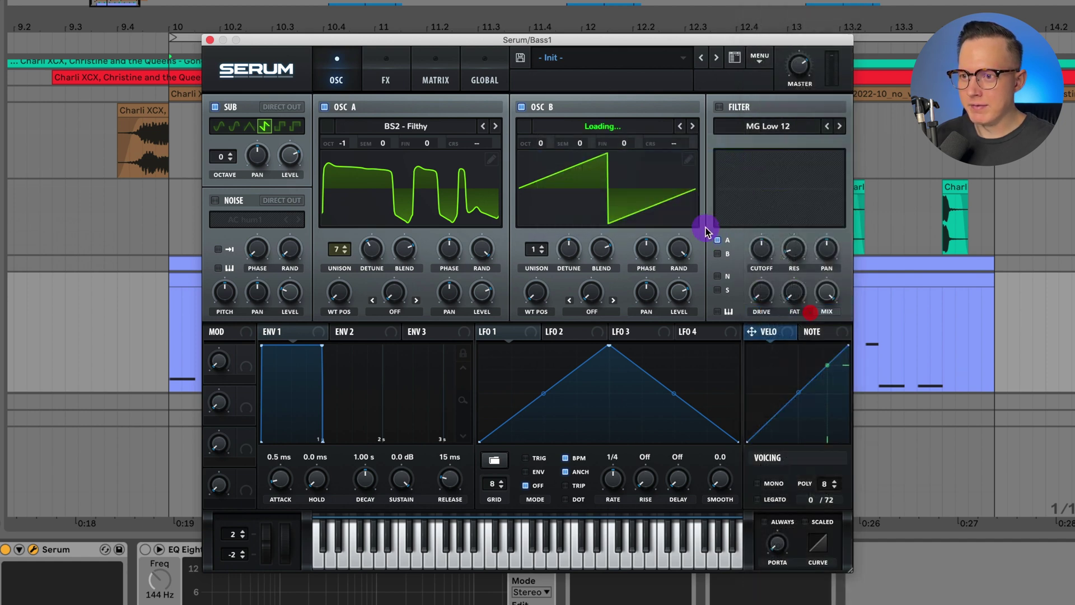
drag(543, 144, 547, 168)
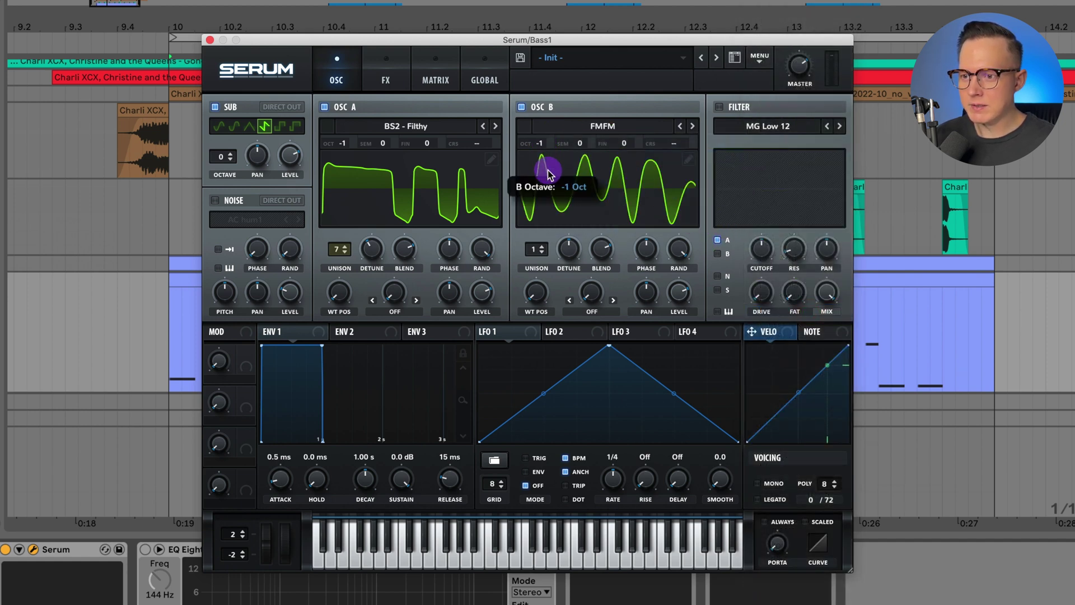
Set oscillator B's unison to 5 voices, reduce its detune, and lower its level all the way.
drag(535, 252, 546, 212)
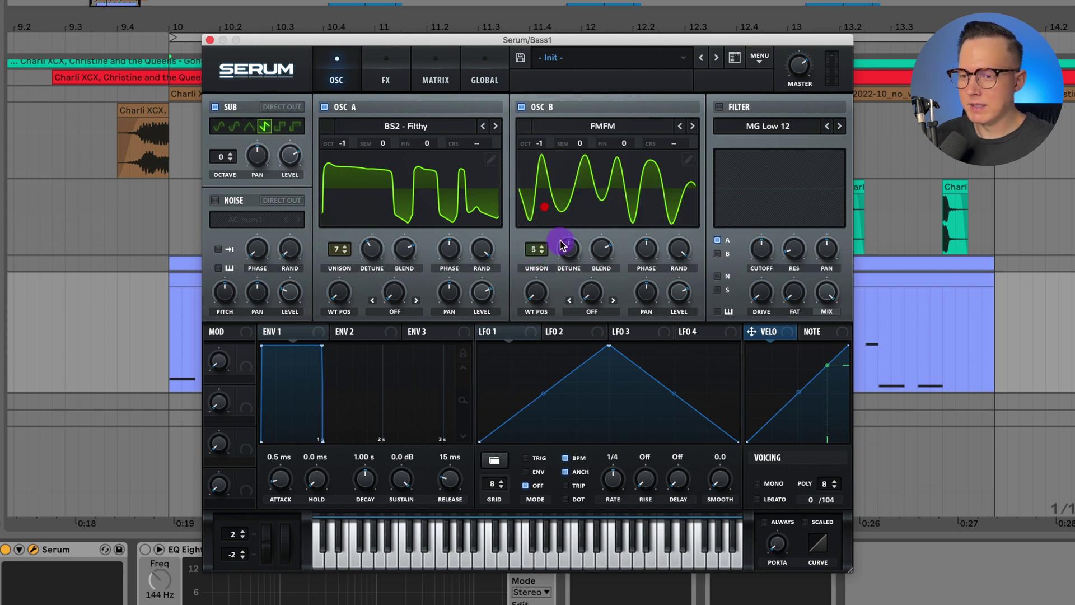
drag(568, 246, 576, 285)
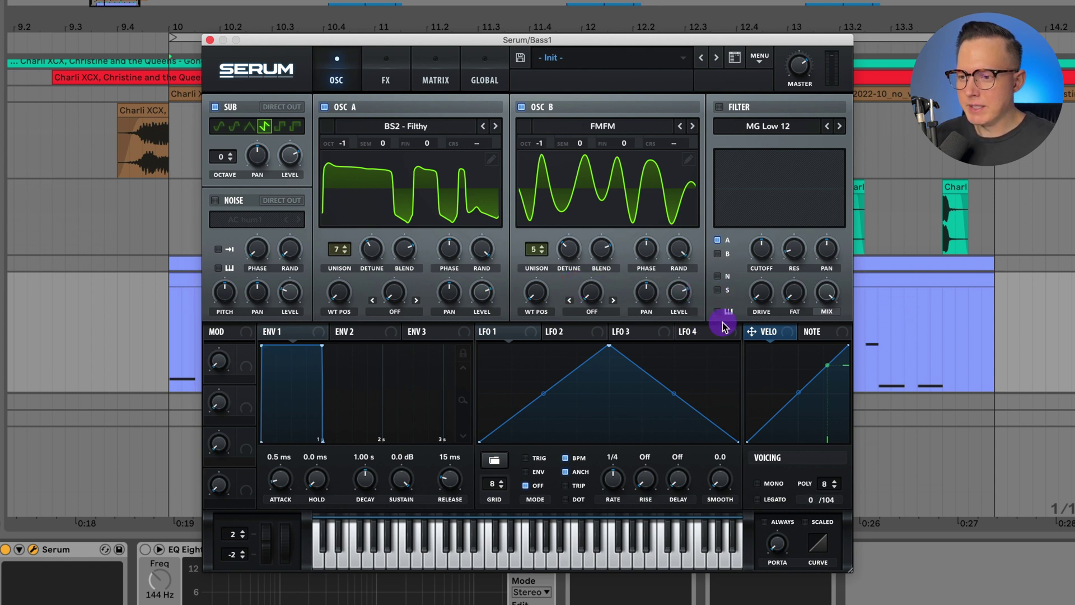
drag(679, 293, 714, 457)
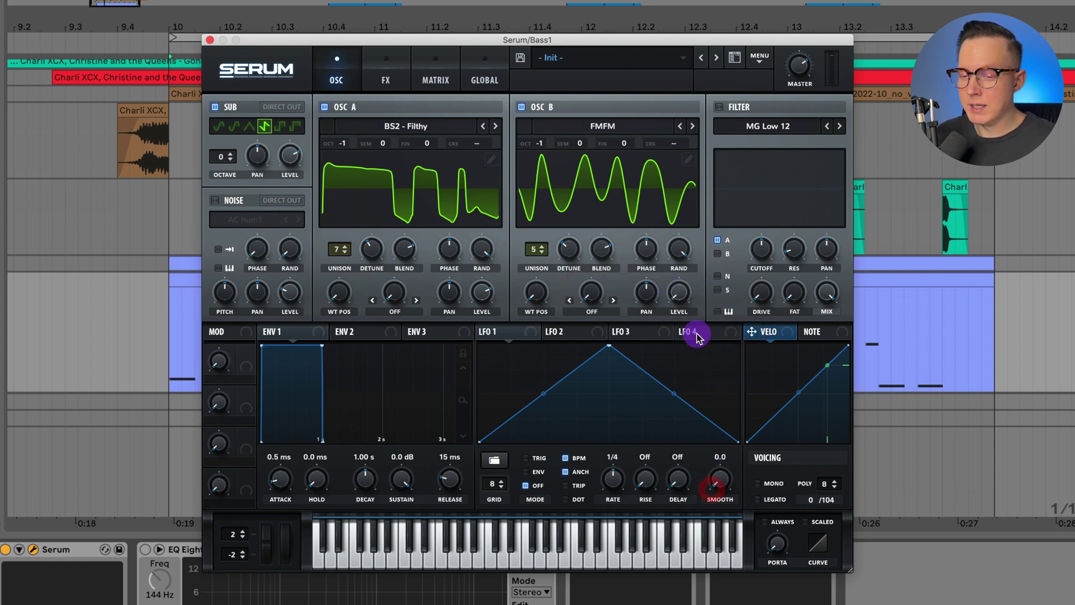
Set oscillator A's warp mode to FM (From B) with a warp amount of about 67%.
click(390, 315)
click(441, 561)
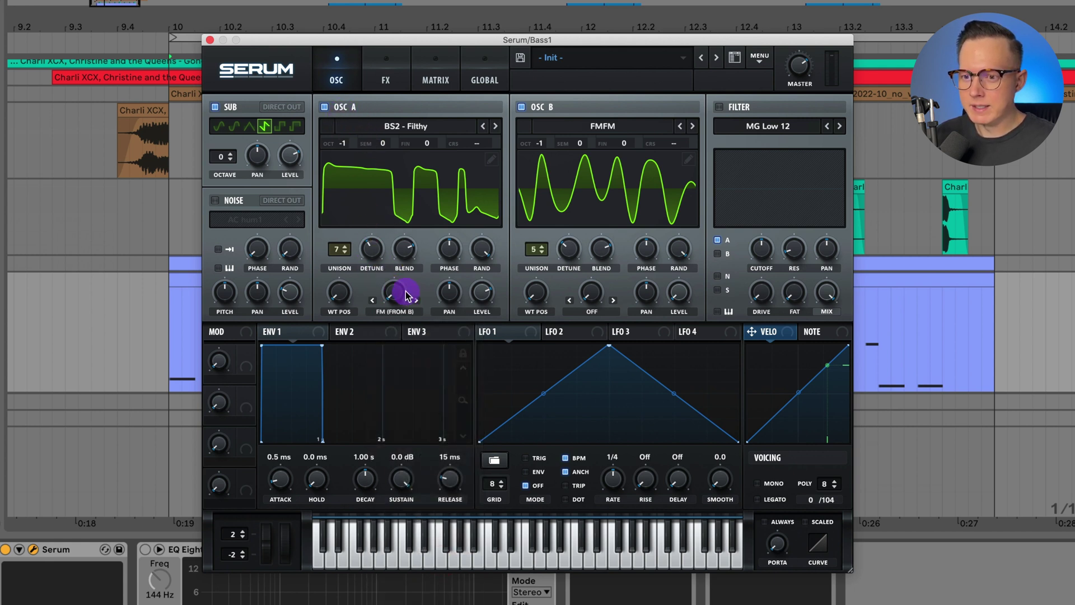
drag(401, 300, 416, 213)
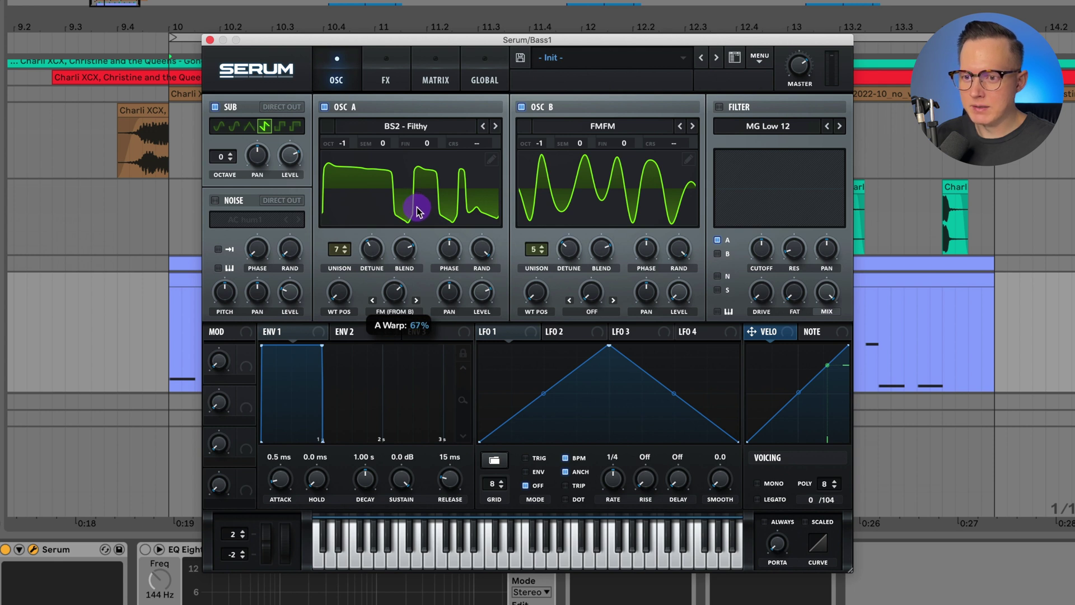
drag(418, 211, 432, 230)
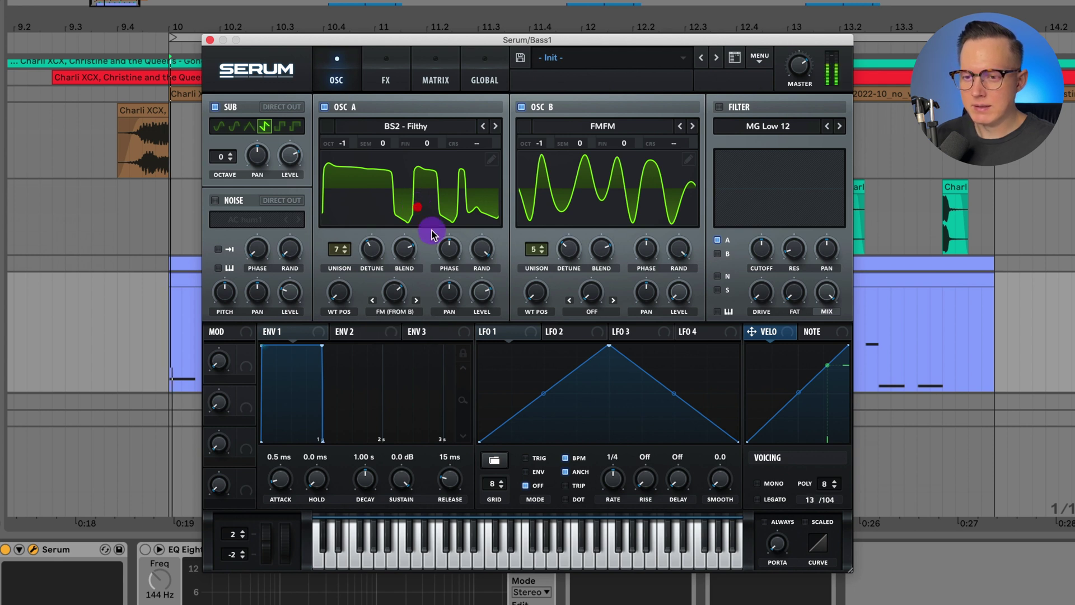
Enable the MG Low 24 filter with a higher cutoff and route oscillators A, B and the sub through it.
click(719, 107)
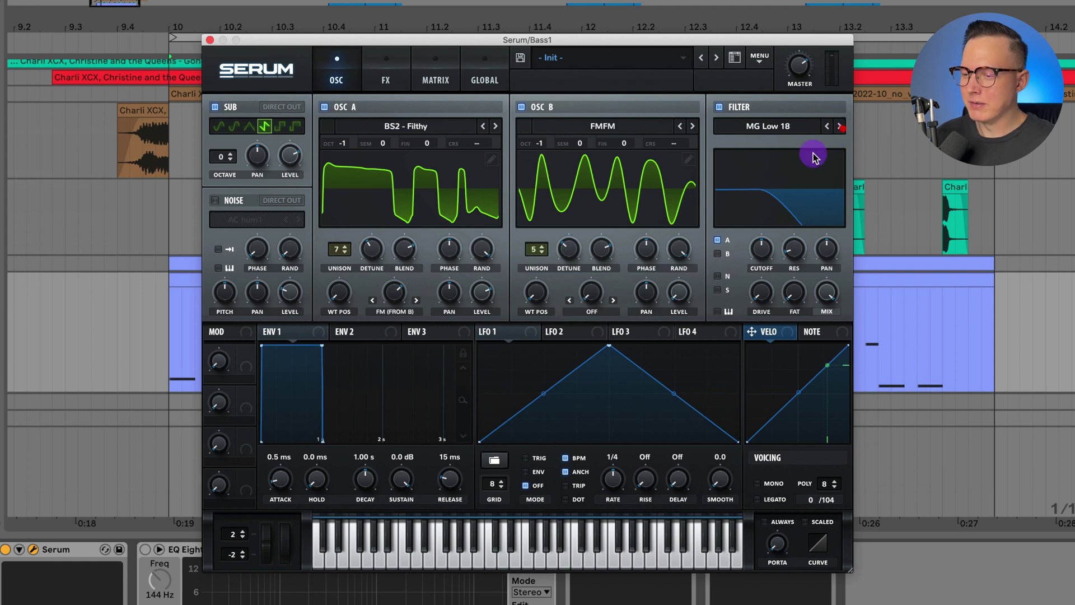
click(840, 126)
drag(769, 253, 779, 214)
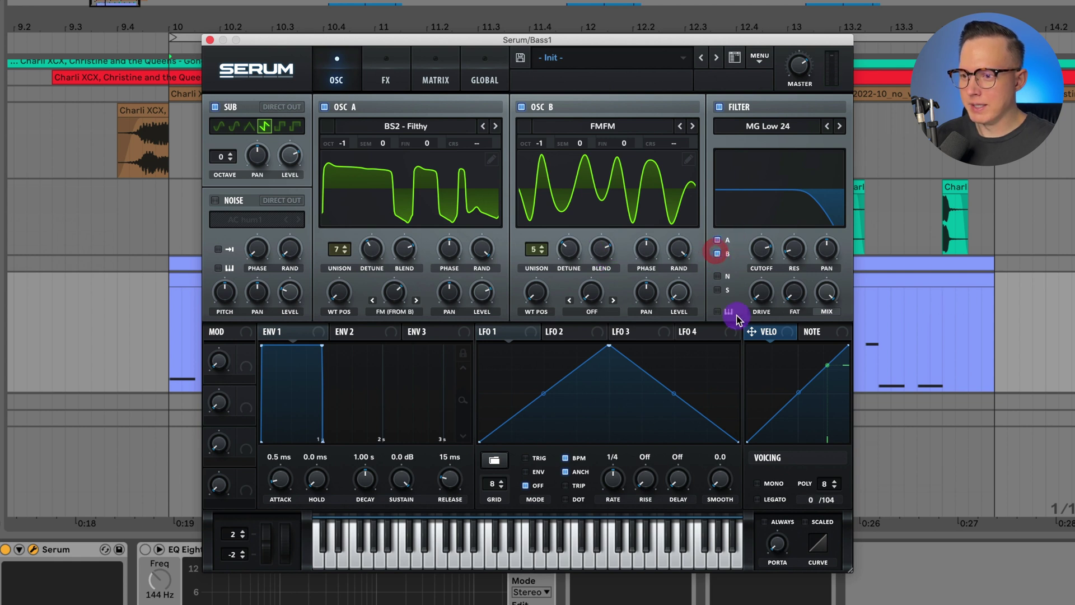
click(717, 289)
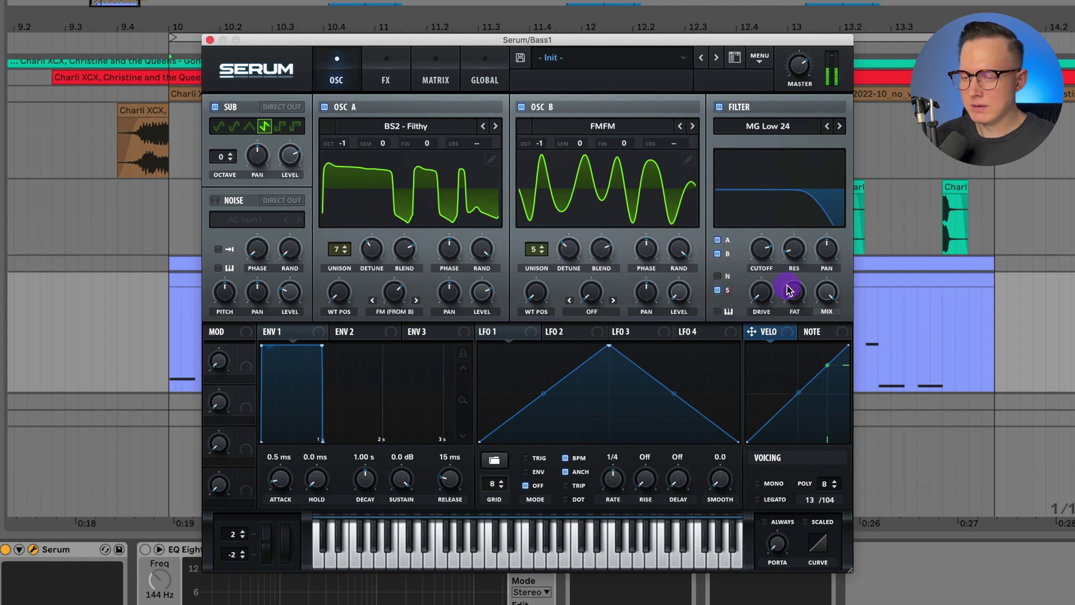
Raise oscillator B's wavetable position slightly.
mouse_move(538, 297)
drag(537, 300, 565, 274)
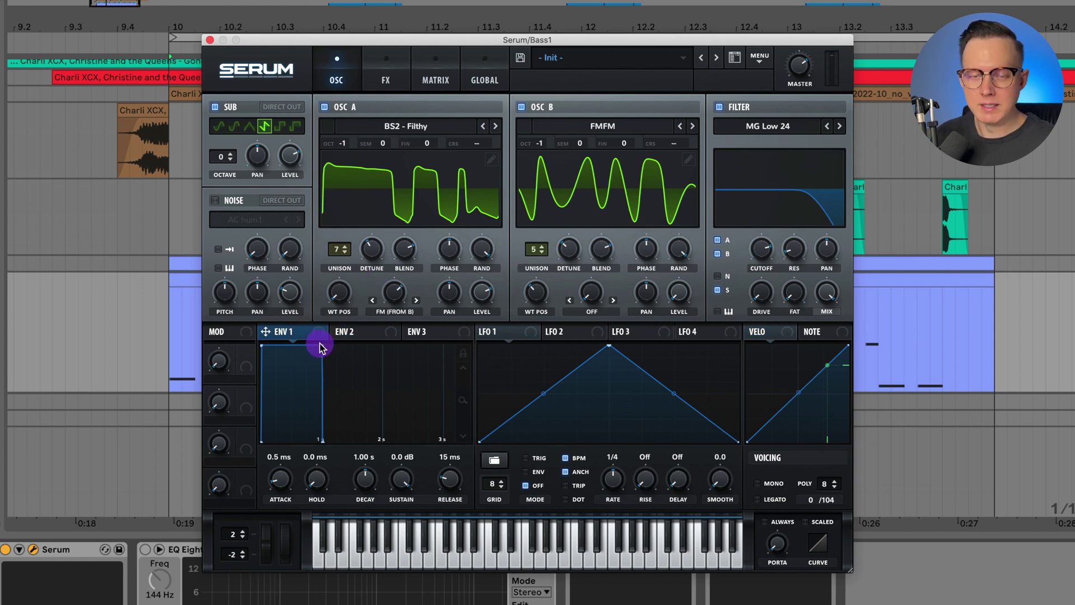
Pull Envelope 1's sustain down to -∞ dB and set its attack to 17 ms.
drag(319, 345, 296, 449)
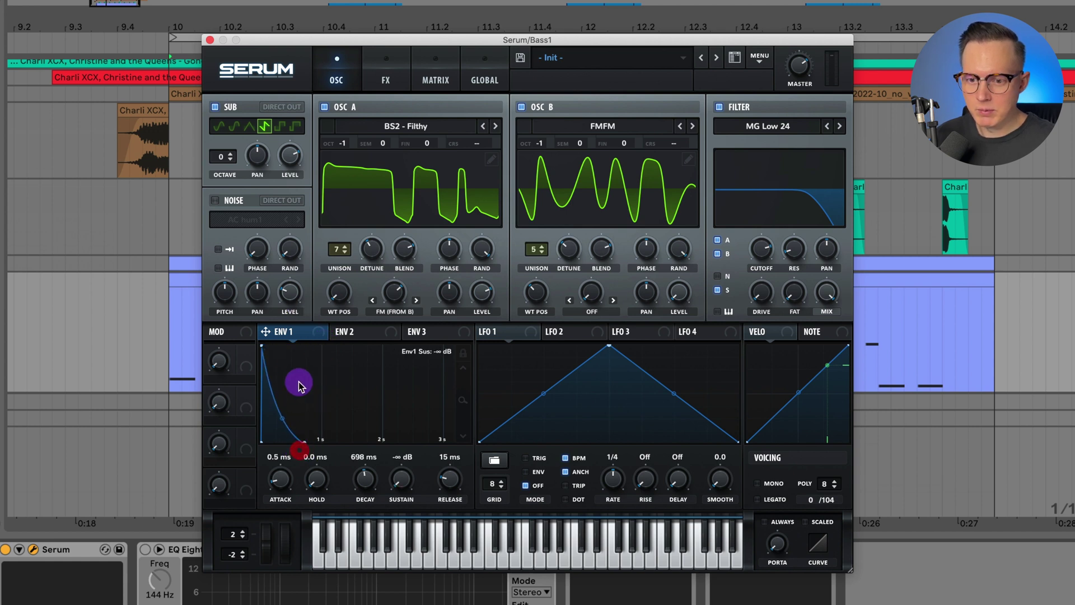
text(1)
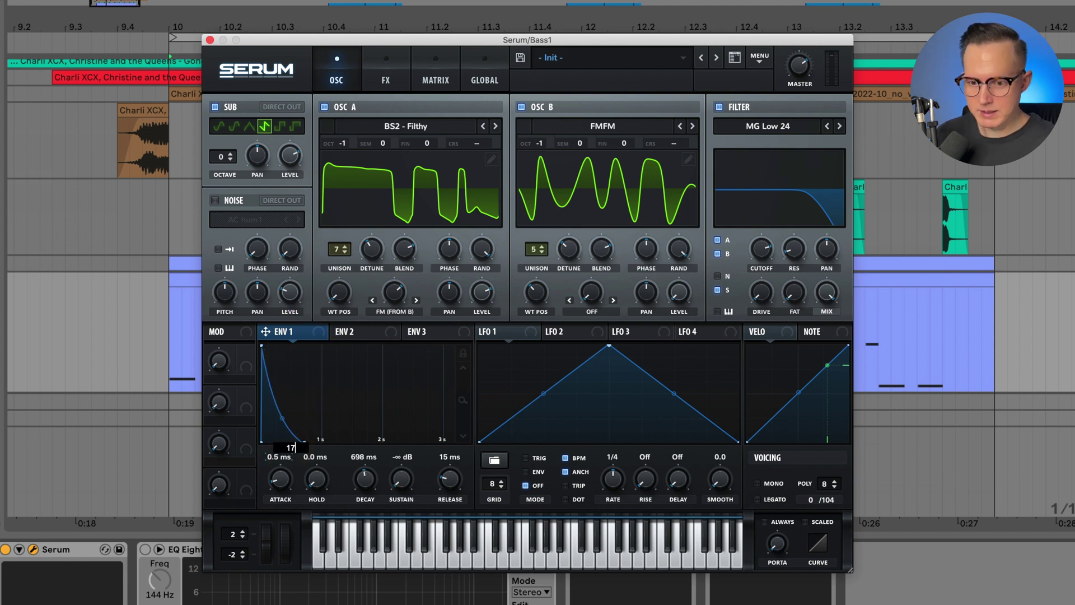
text(7)
key(Return)
Set both the decay and the release of Envelope 1 to 520 ms.
double_click(359, 458)
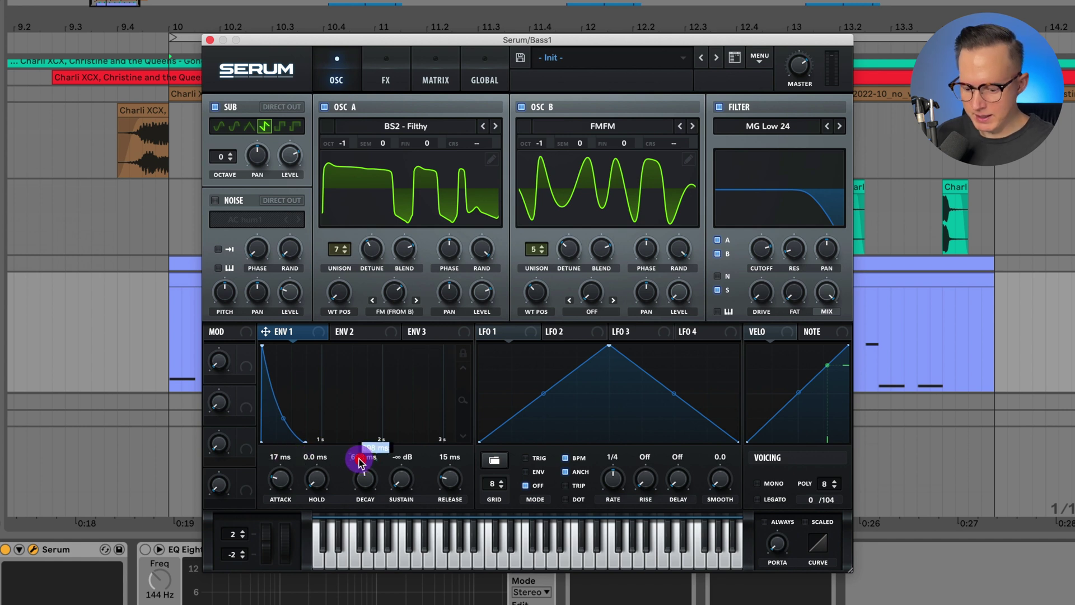
text(520)
key(Return)
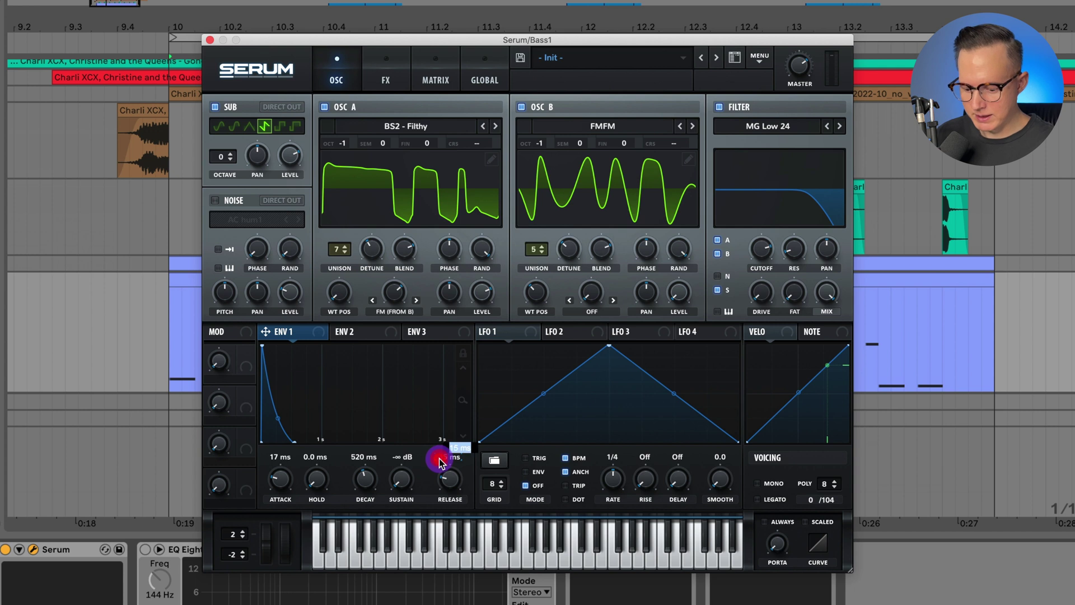
text(520)
key(Return)
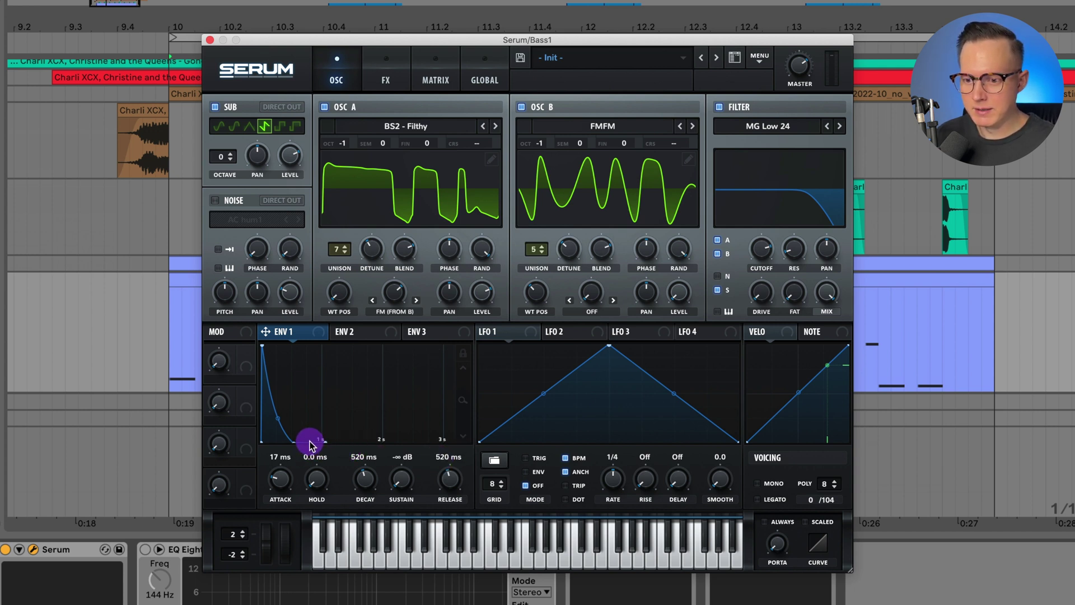
Restore Envelope 1's attack to 17 ms and bend its attack curve upward.
click(462, 401)
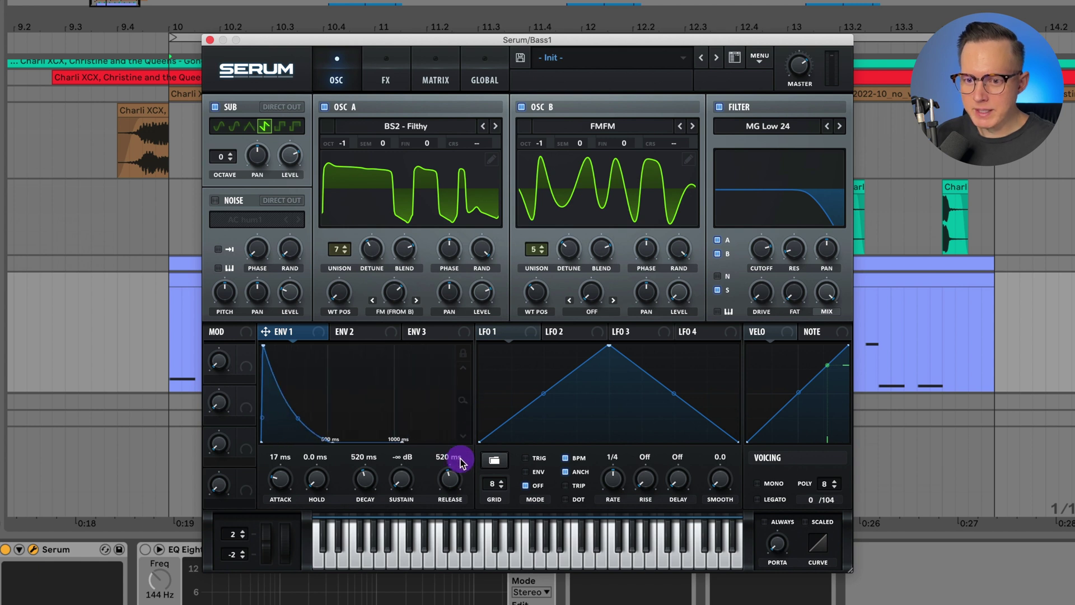
drag(460, 458, 460, 522)
mouse_move(284, 478)
mouse_down()
mouse_move(285, 512)
mouse_move(283, 463)
mouse_move(290, 479)
mouse_move(274, 460)
mouse_up()
text(1)
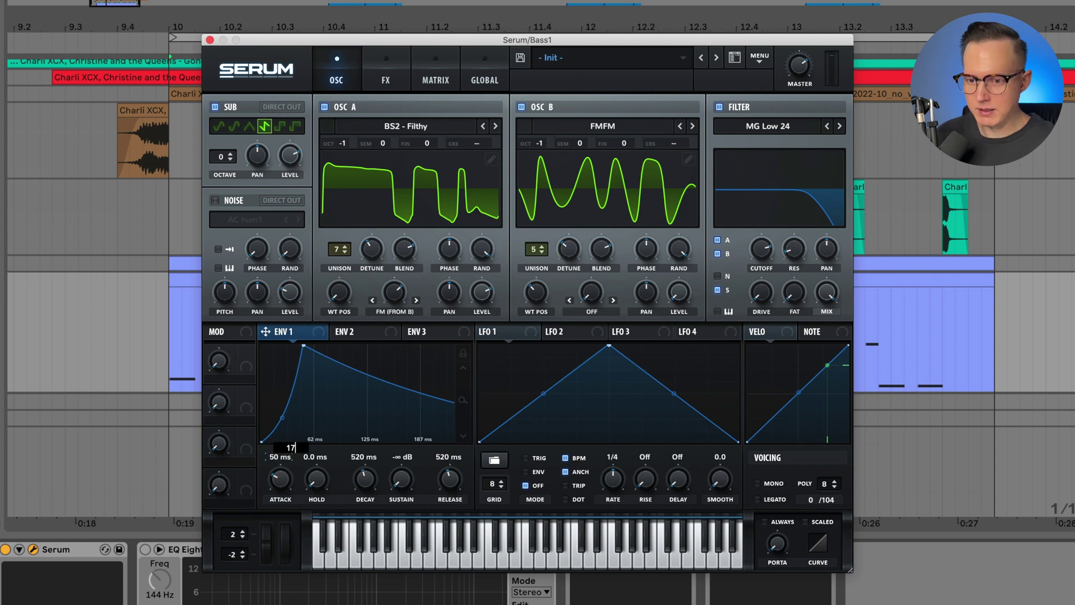
text(7)
key(Return)
drag(266, 417, 269, 398)
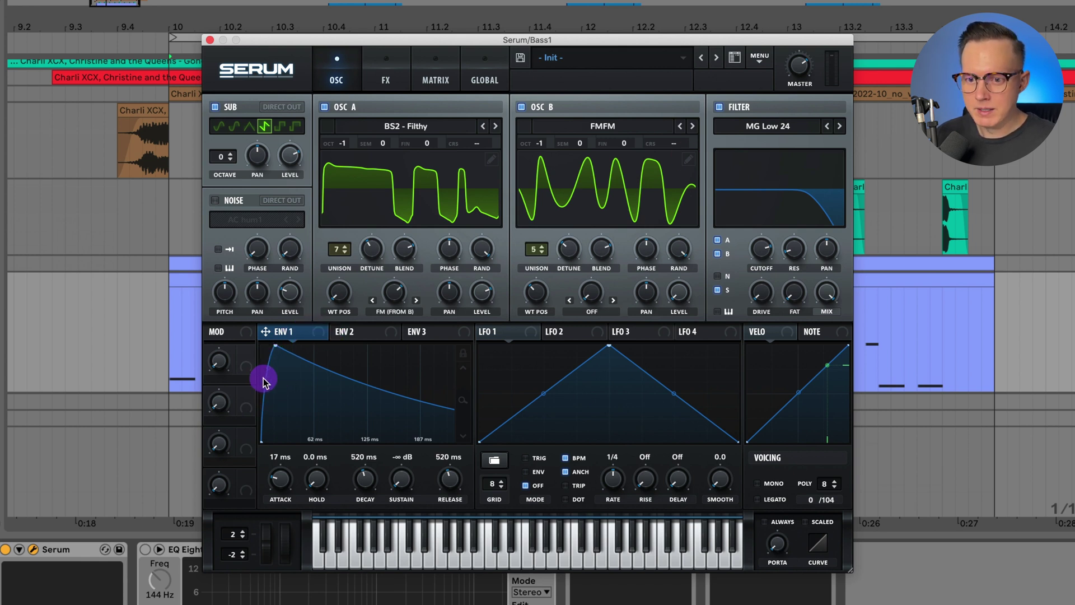
Modulate the filter cutoff with Envelope 1, setting the base cutoff to 84 and raising the modulation amount.
drag(314, 330, 760, 320)
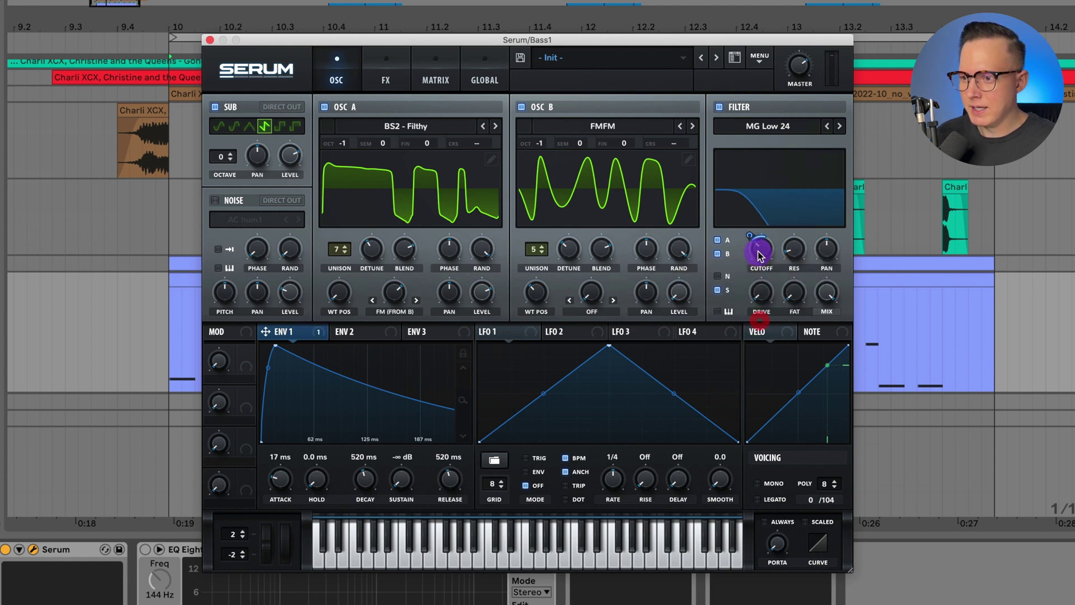
text(85)
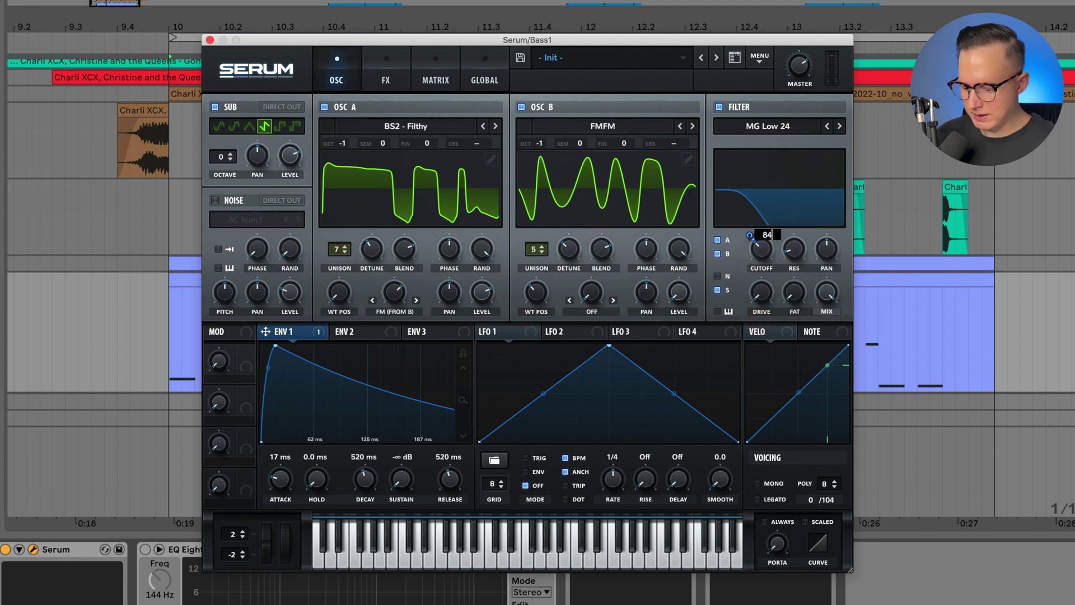
key(Return)
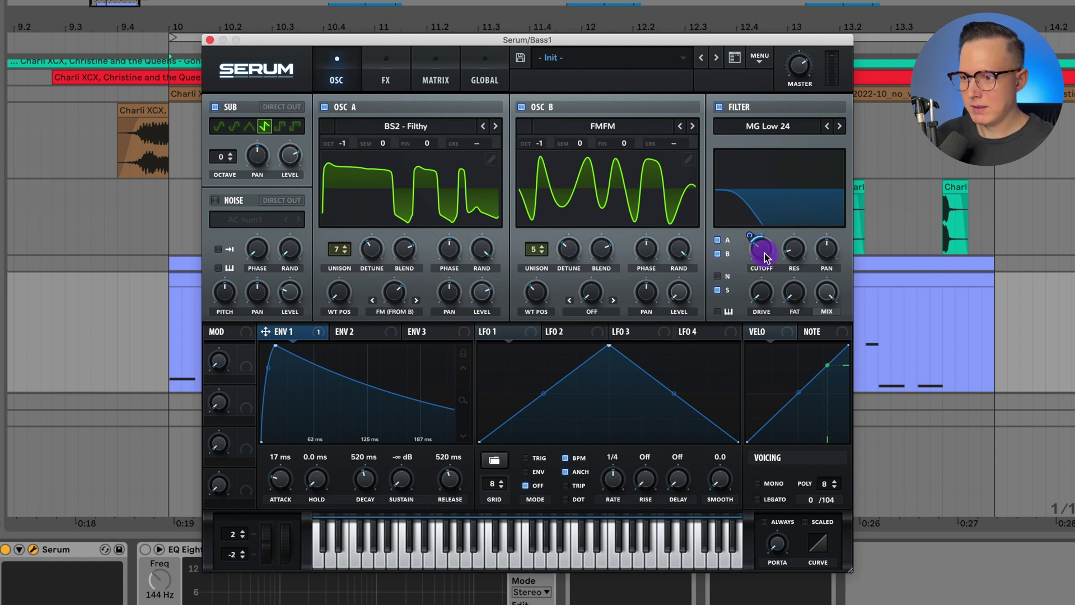
drag(751, 238, 757, 213)
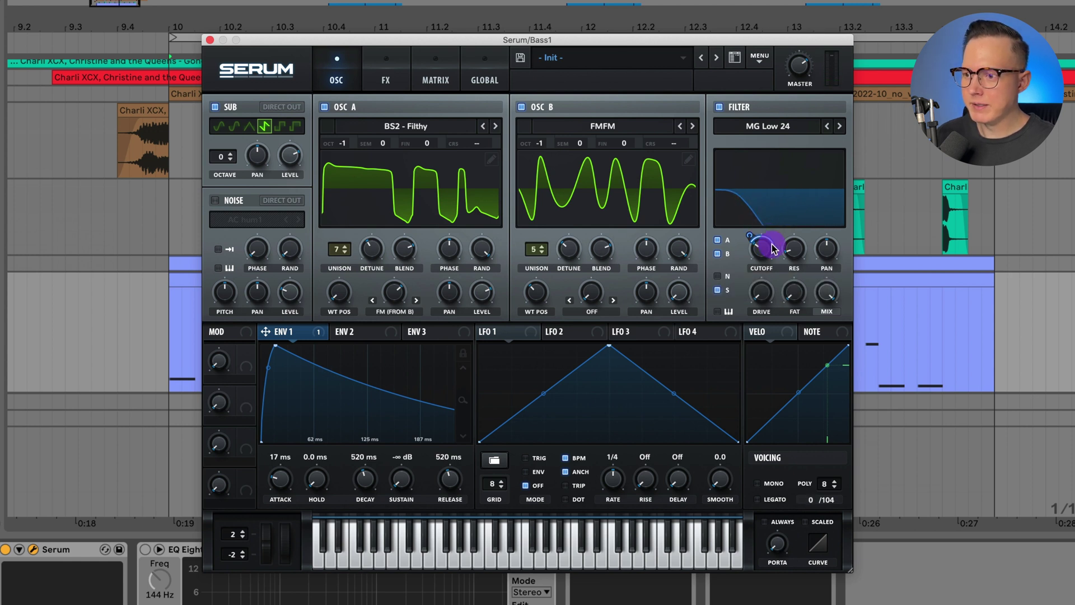
Set the MG Low 24 filter's resonance to about 21% and add a little drive.
click(795, 251)
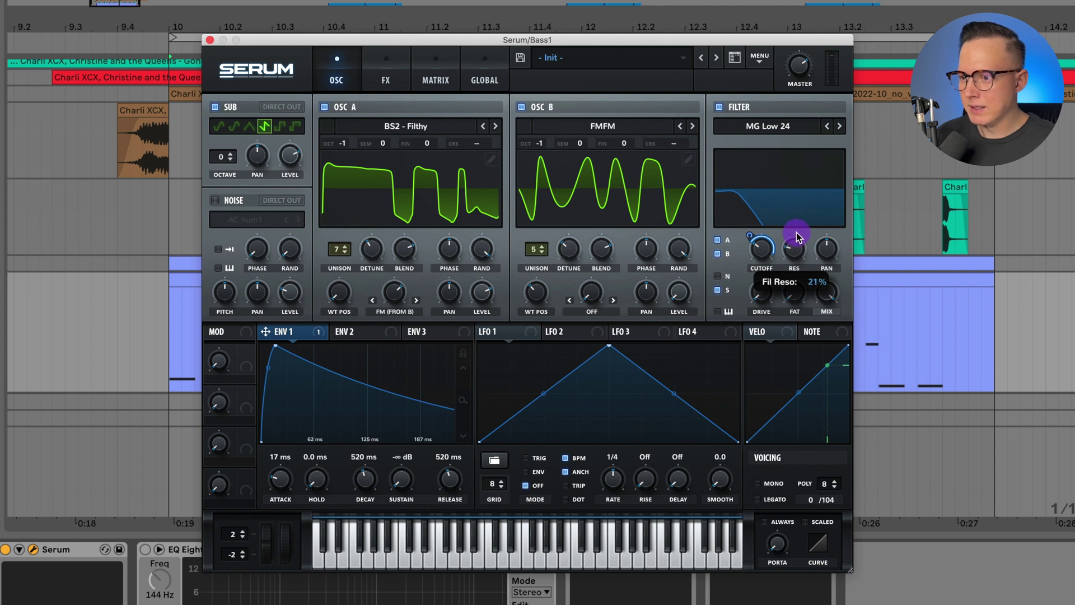
drag(797, 233, 790, 243)
drag(763, 295, 768, 267)
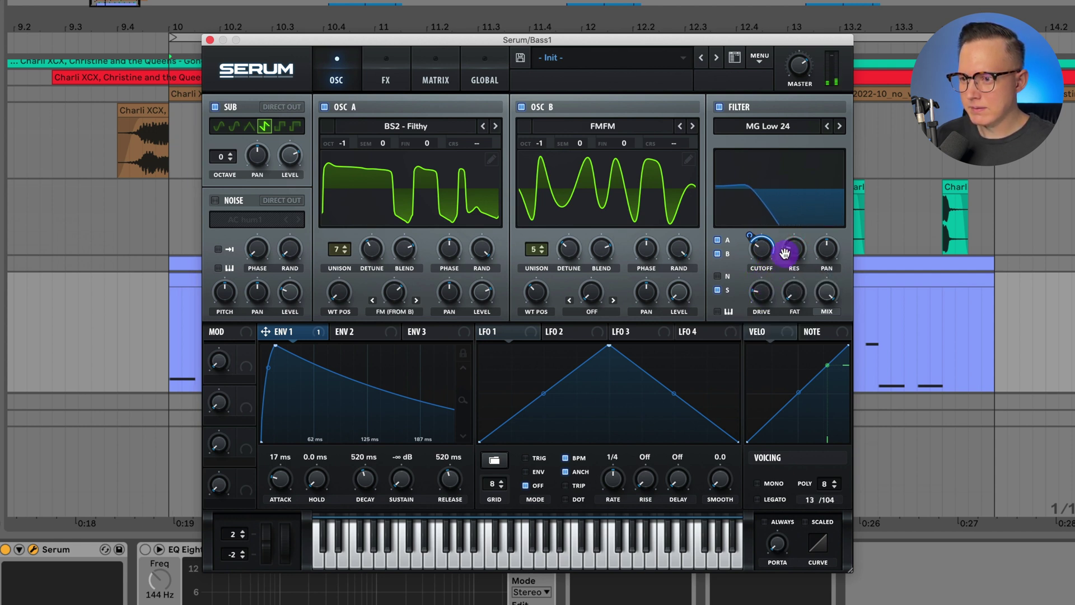
click(768, 297)
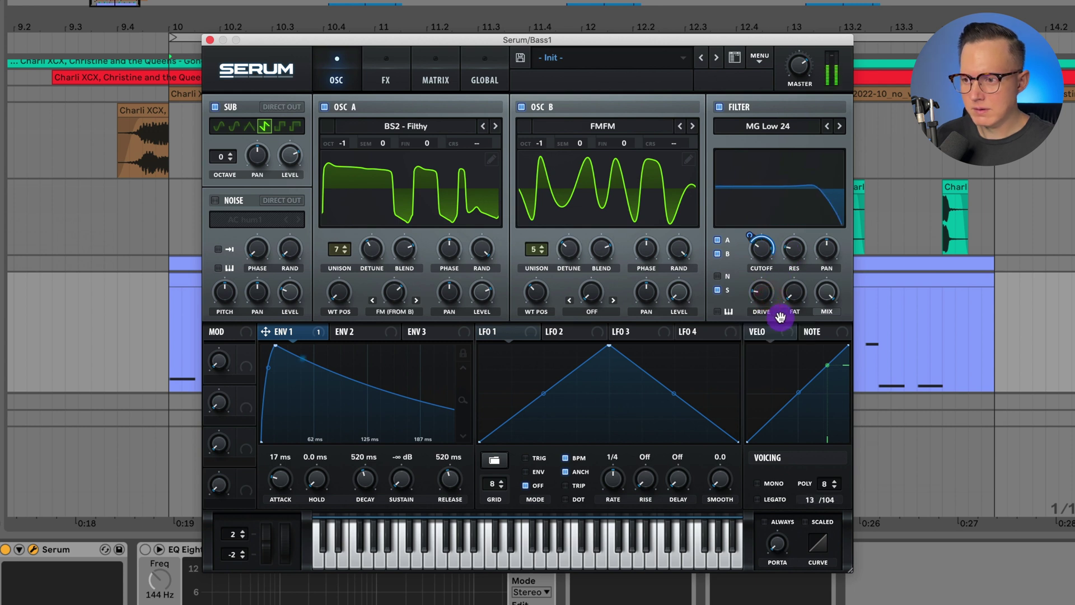
Switch the patch's voicing to Mono.
click(774, 484)
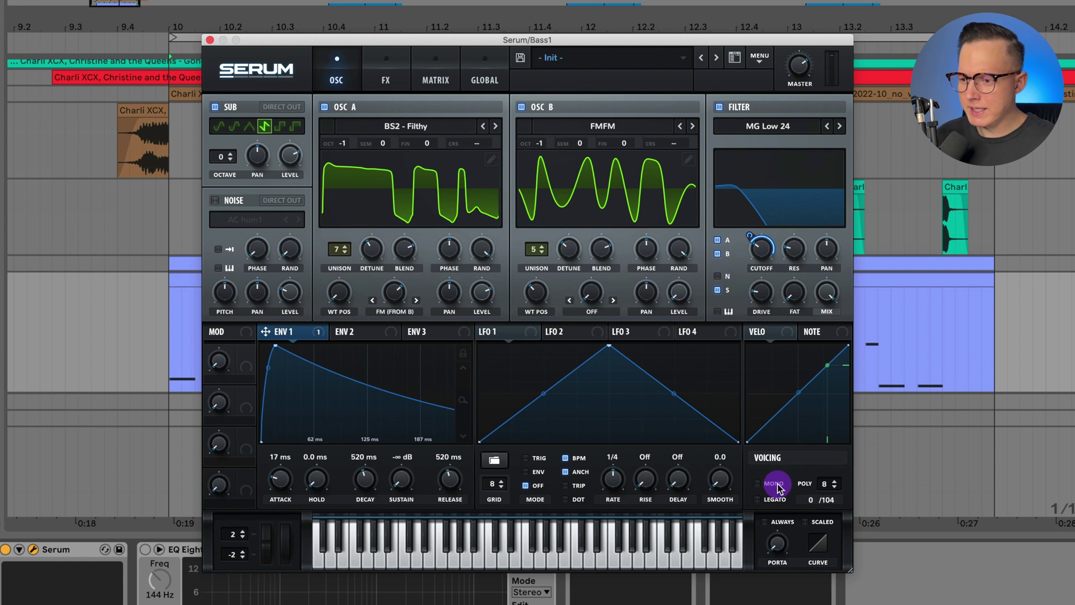
click(775, 485)
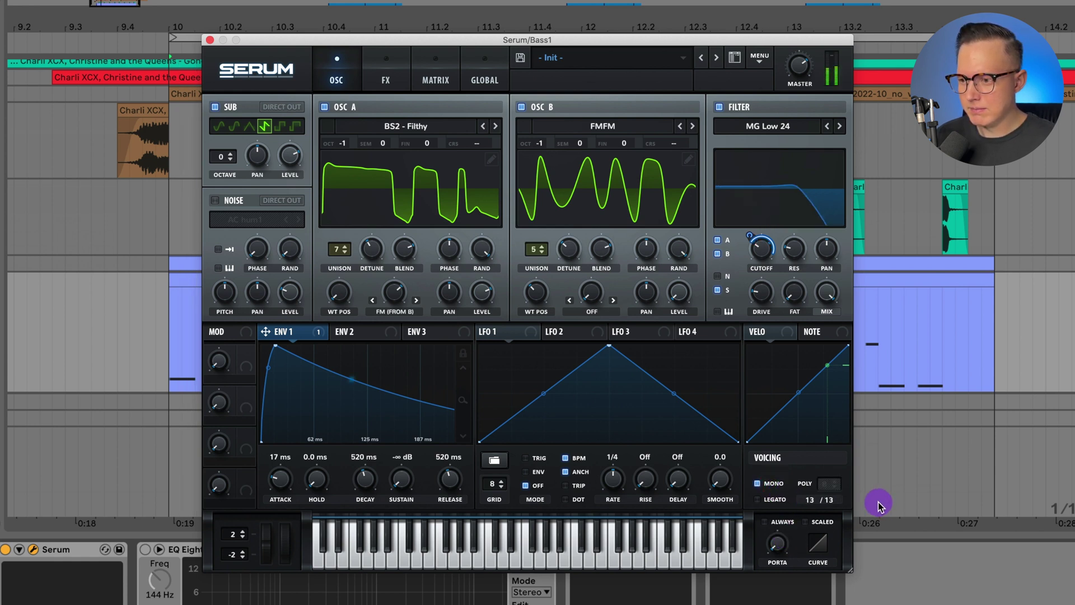
click(768, 39)
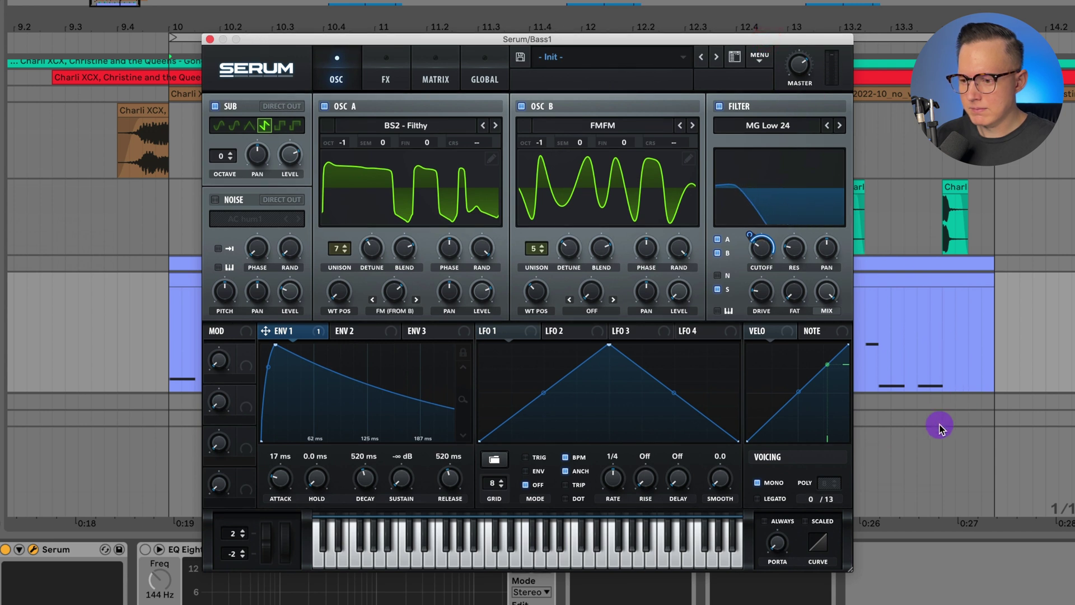
Enable Always for the portamento, try a glide time of about 278 ms and reduce it to a shorter glide.
click(777, 524)
drag(776, 546, 794, 506)
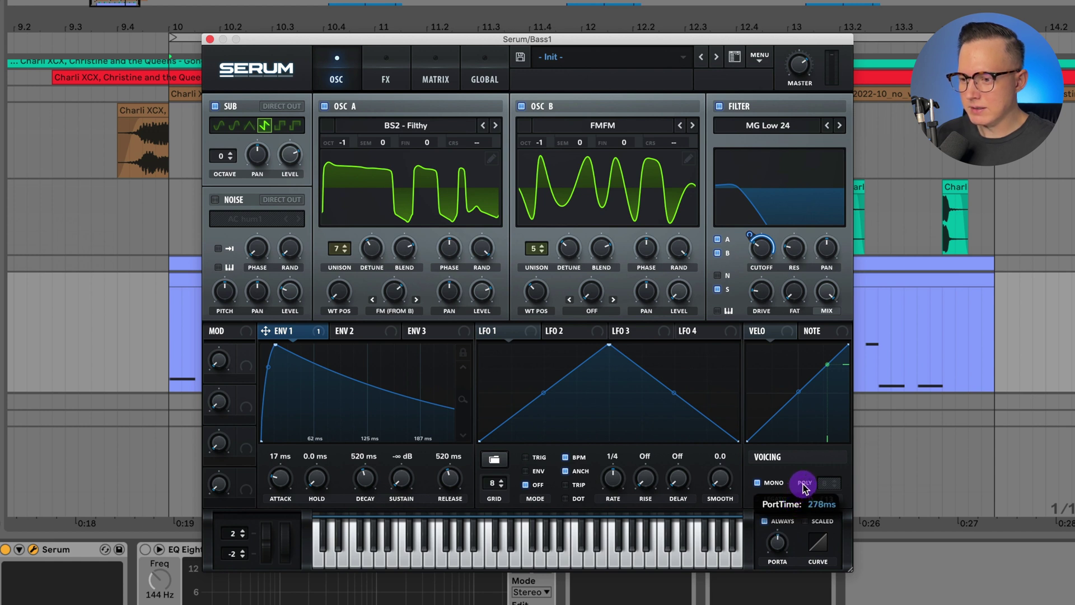
drag(803, 487, 801, 484)
click(784, 544)
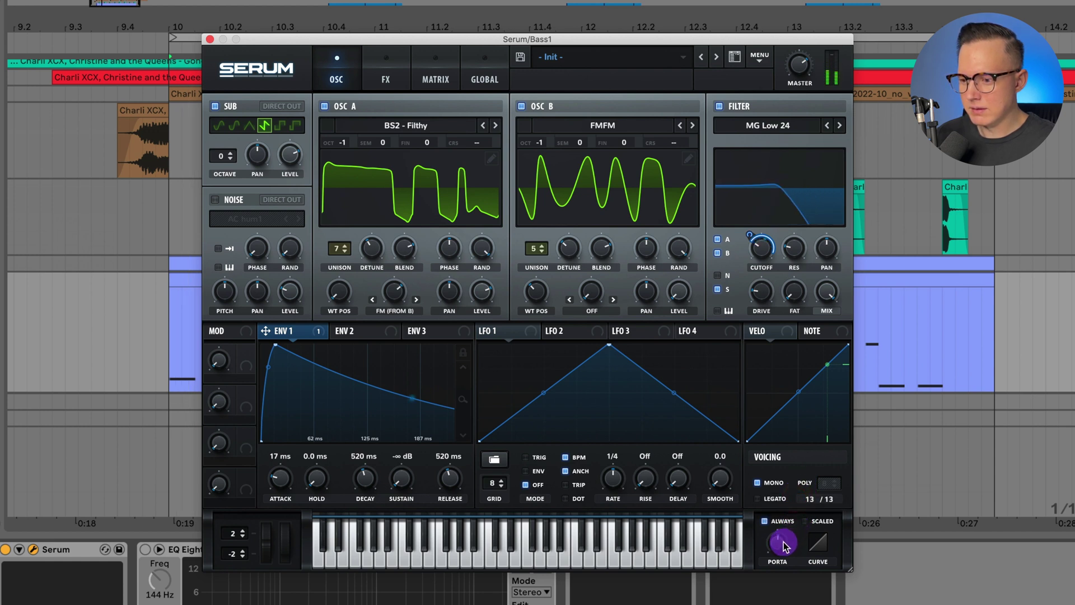
drag(784, 545, 787, 557)
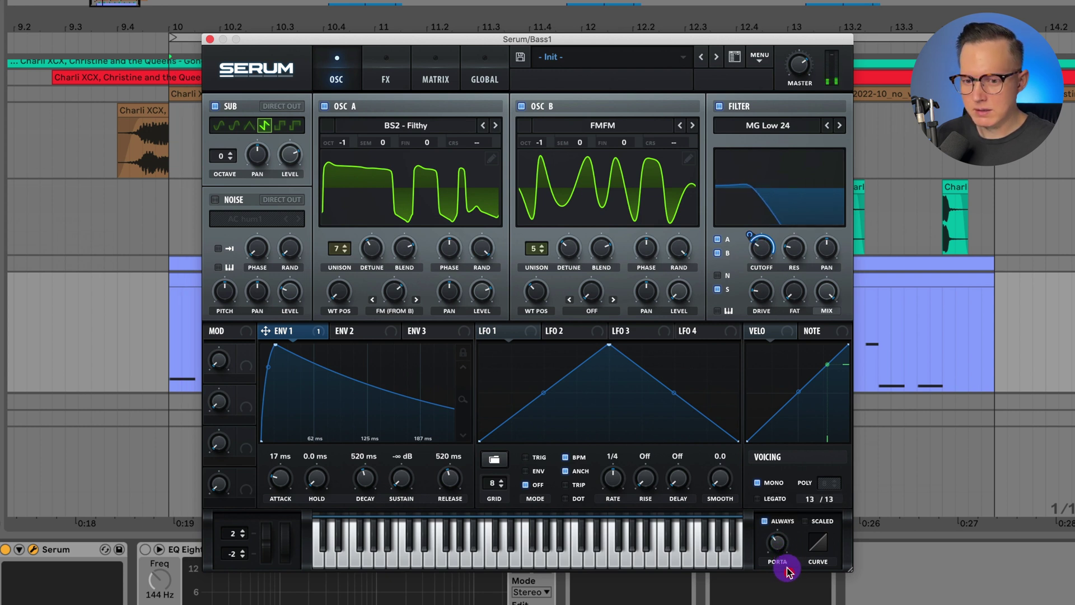
click(815, 546)
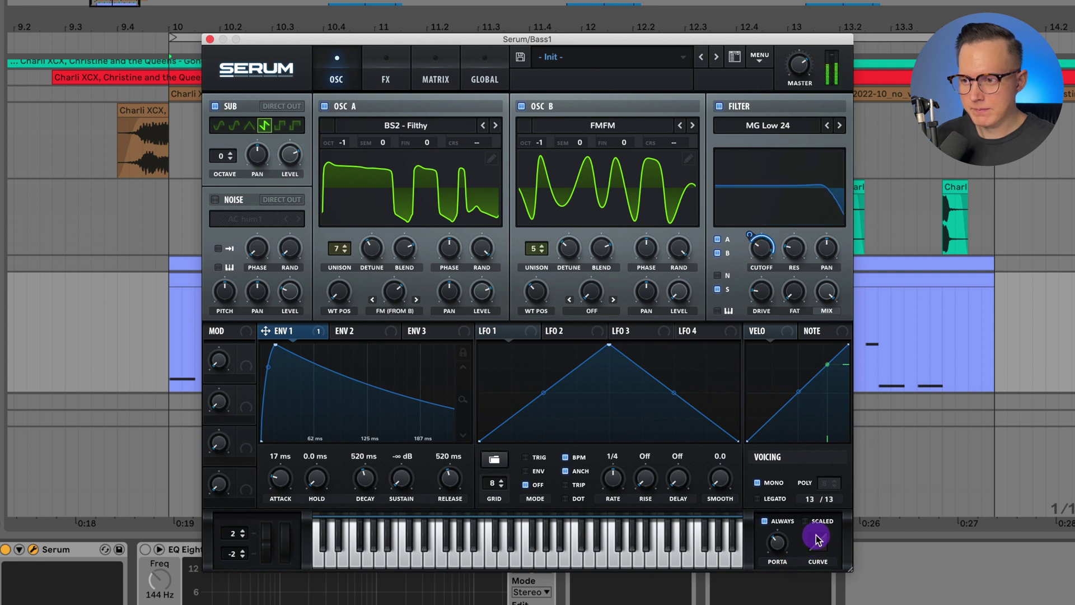
Enable the effects filter with its cutoff at 85 and modulate that cutoff with Envelope 1 by about 41.
click(392, 88)
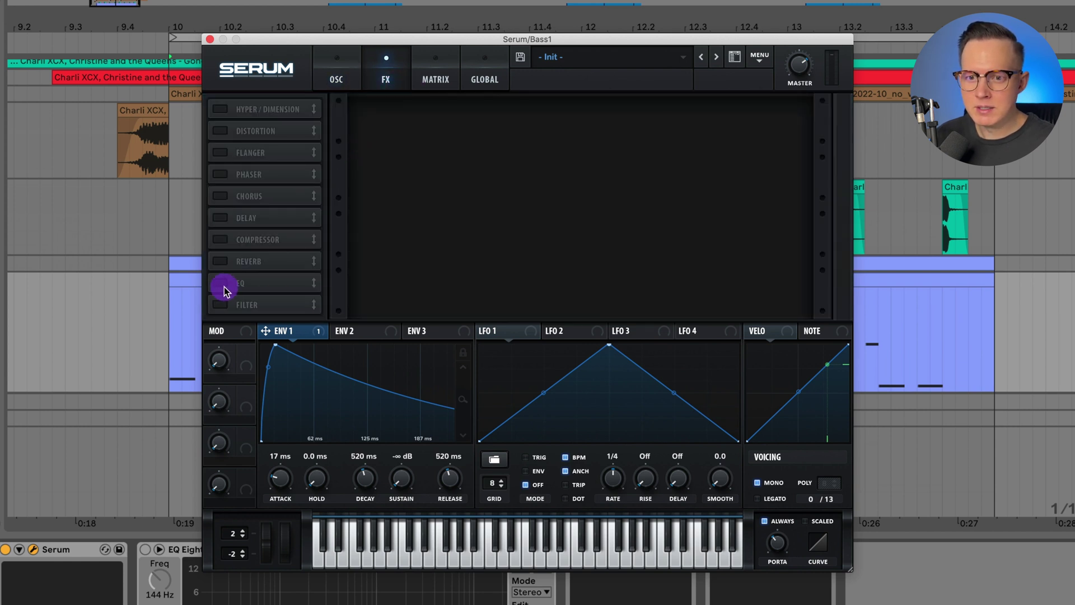
click(221, 304)
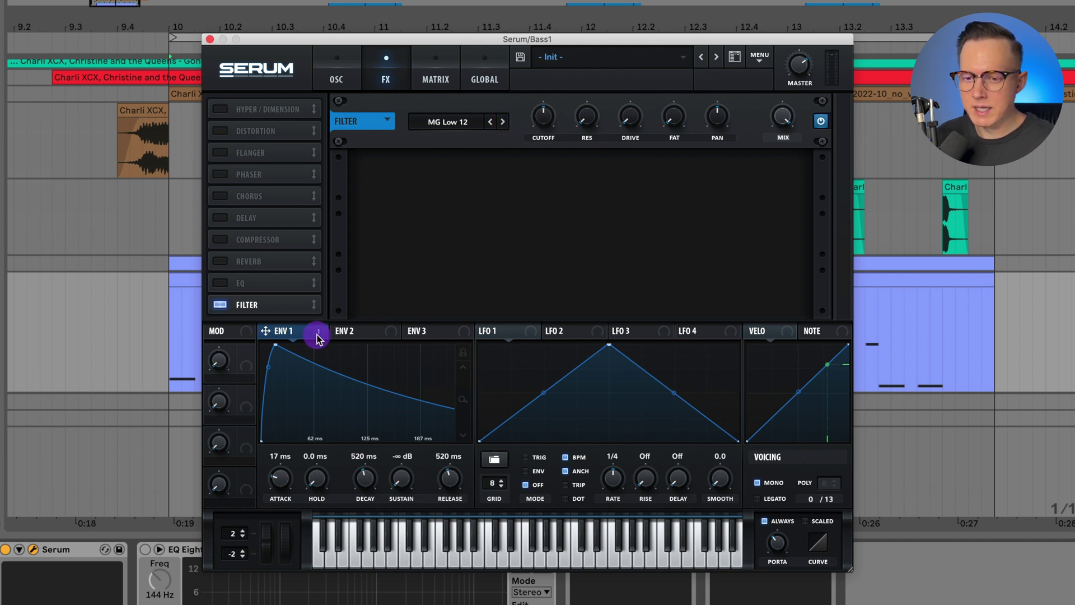
drag(317, 339, 550, 121)
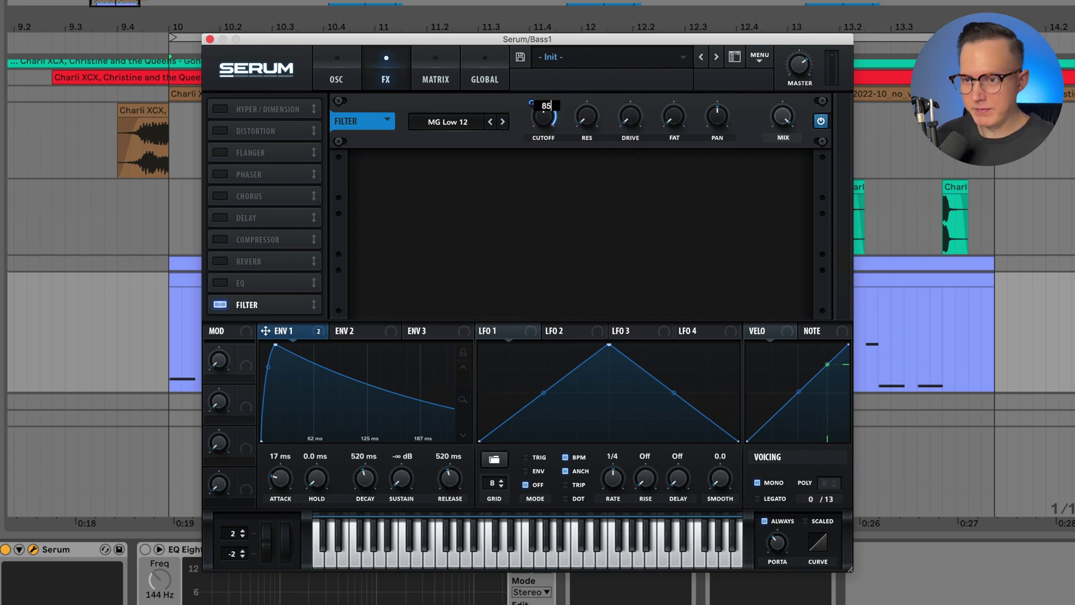
drag(528, 103, 534, 155)
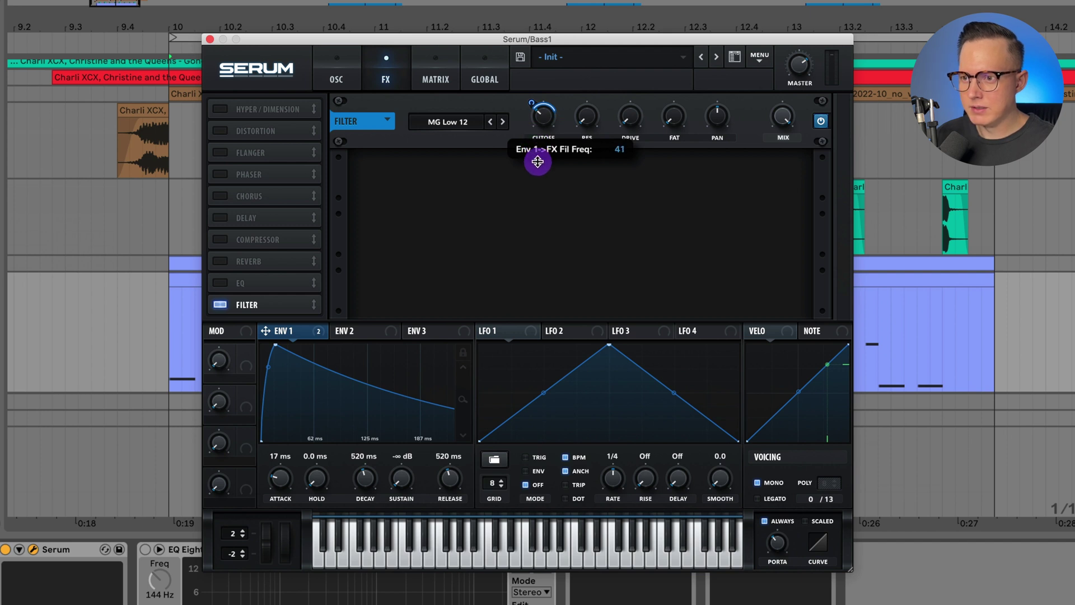
drag(536, 161, 537, 162)
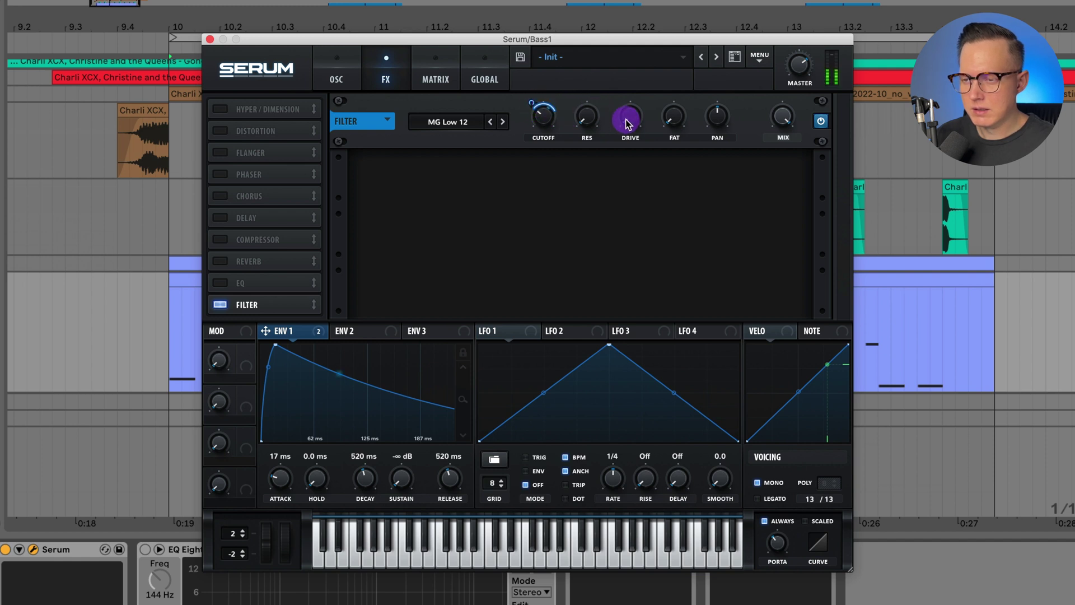
drag(539, 106, 542, 119)
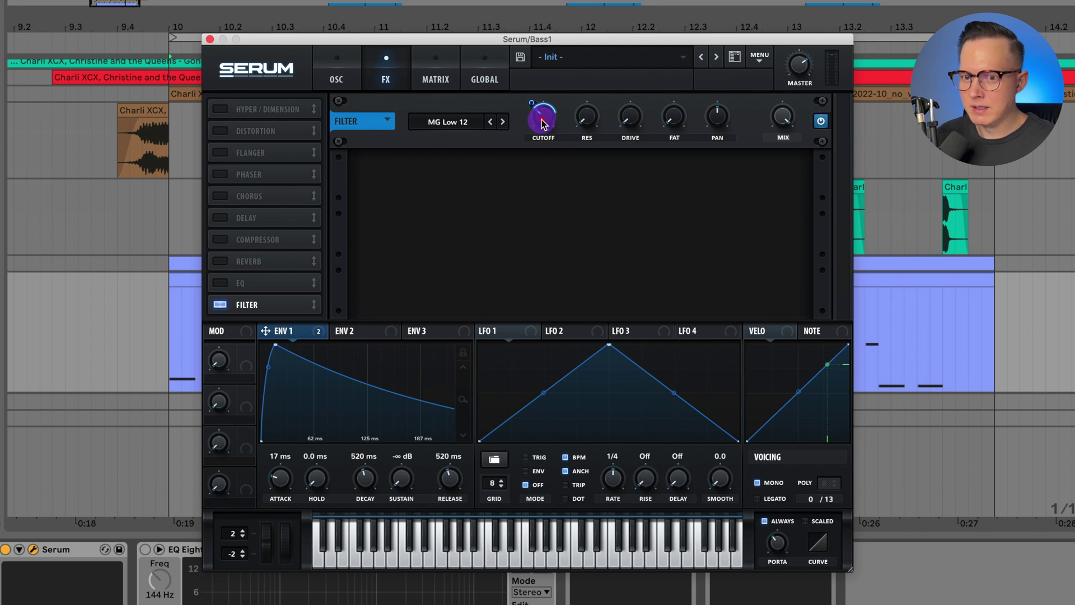
Try controlling the effects filter's cutoff with the first macro and remove all of the macro's destinations.
drag(246, 368, 543, 117)
click(219, 362)
drag(219, 364, 248, 381)
right_click(246, 366)
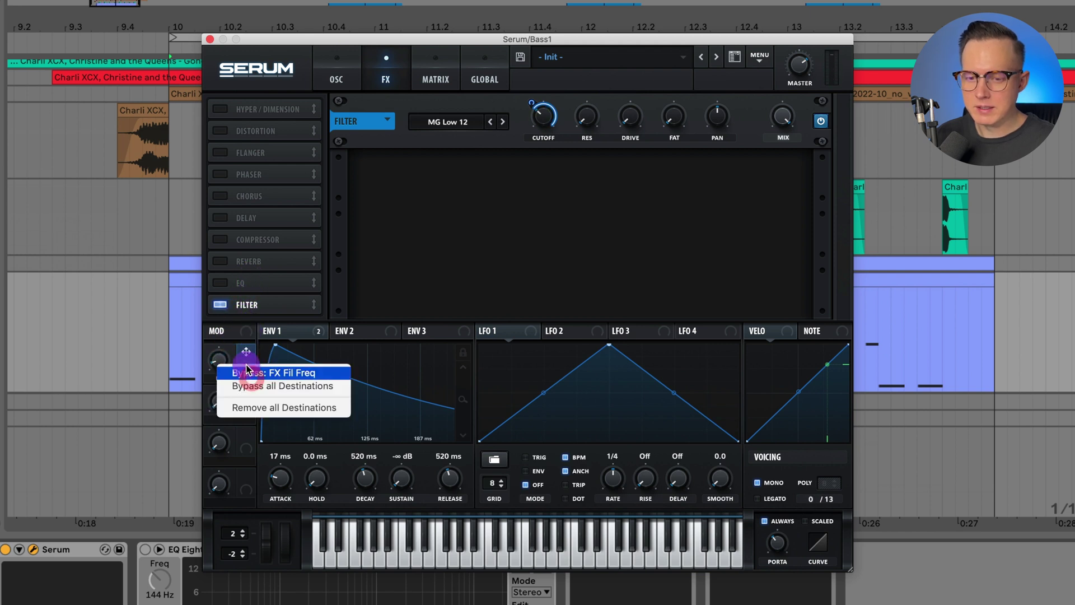
click(279, 408)
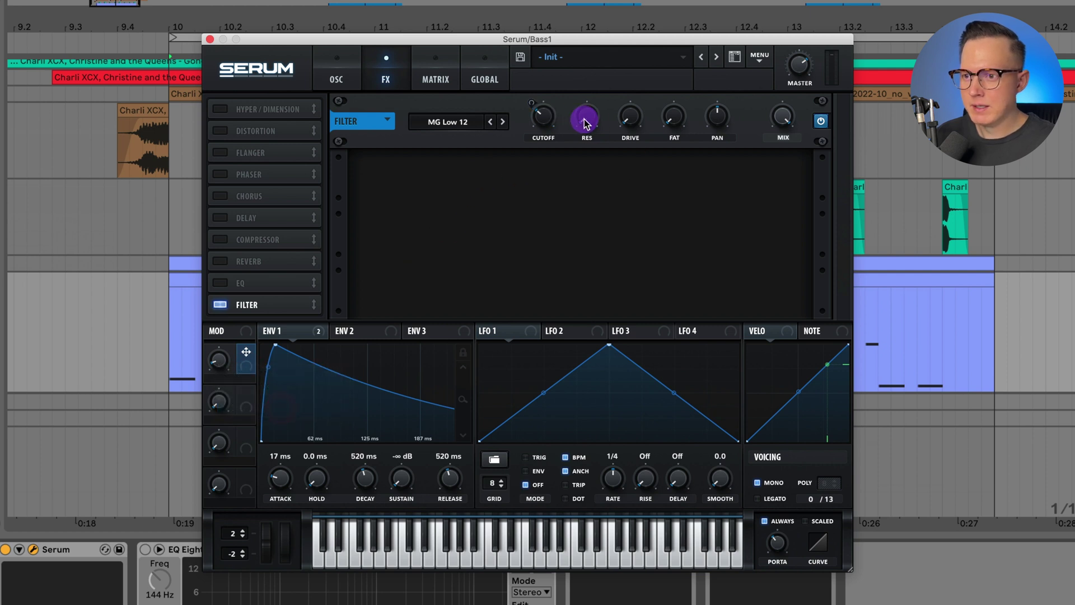
Bring the effects filter's resonance to its minimum and raise its drive slightly.
mouse_move(590, 120)
drag(591, 107, 576, 159)
drag(637, 123, 631, 99)
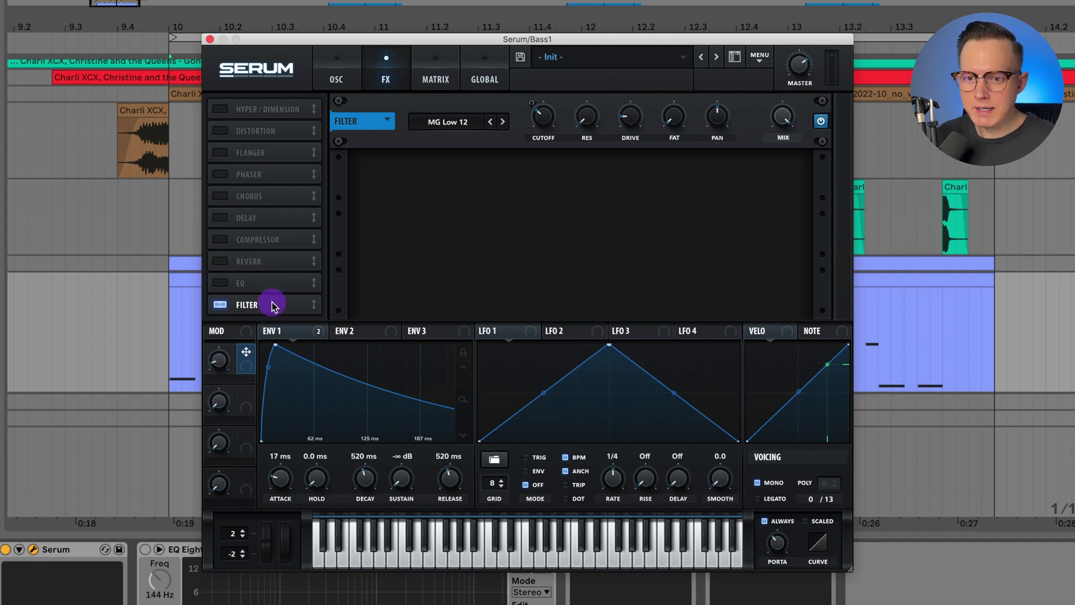
Move the Filter effect ahead of the EQ, enable the EQ and set its low band to Peak.
drag(271, 303, 271, 272)
click(221, 304)
click(534, 179)
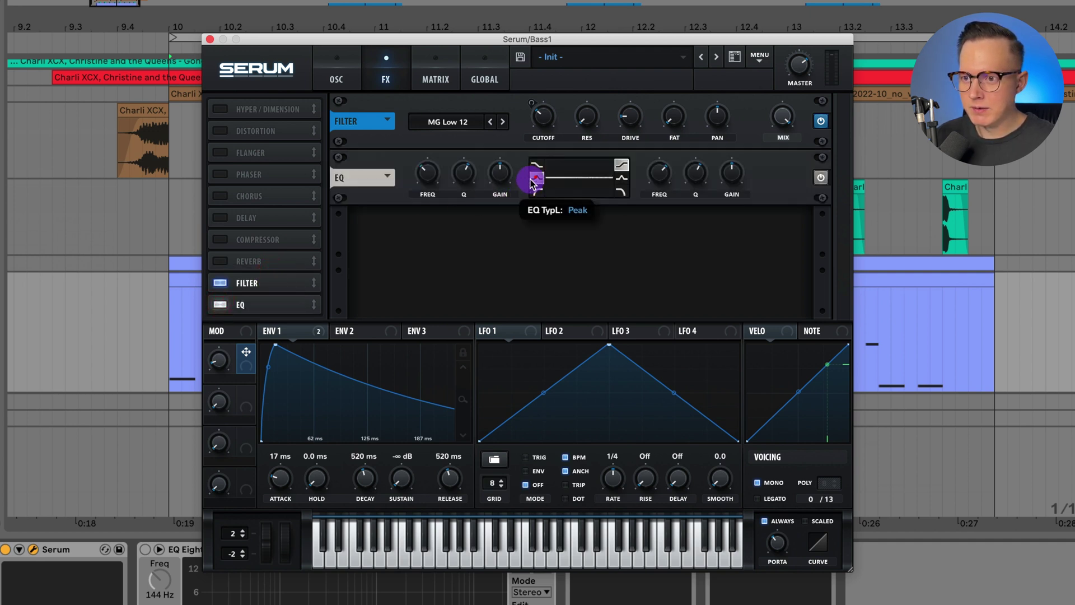
Set the EQ's low band frequency to 80 Hz and boost its gain slightly.
drag(427, 175, 432, 179)
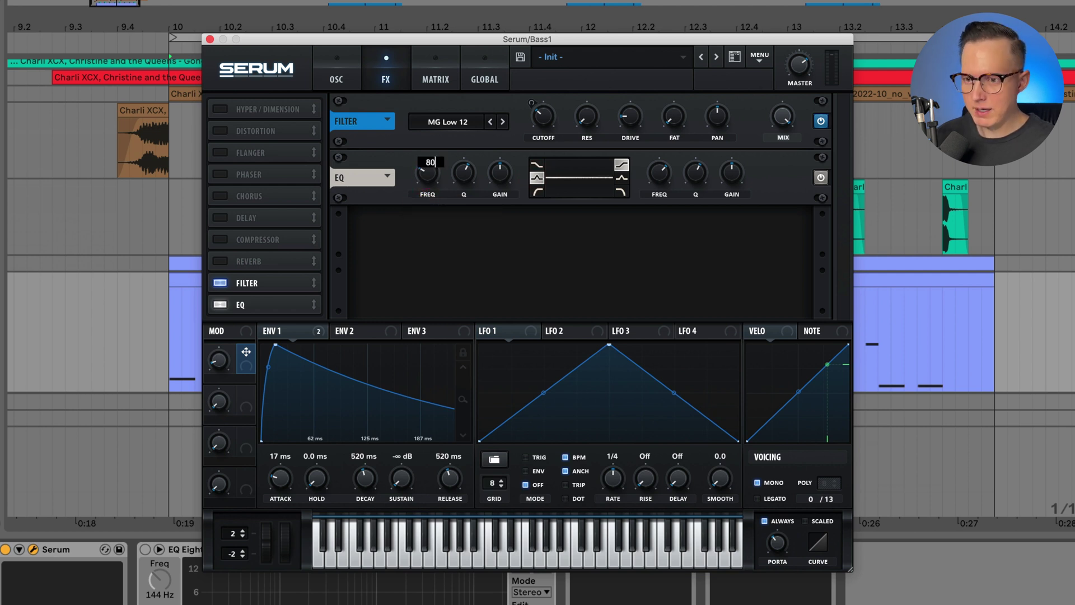
key(Return)
drag(497, 173, 464, 176)
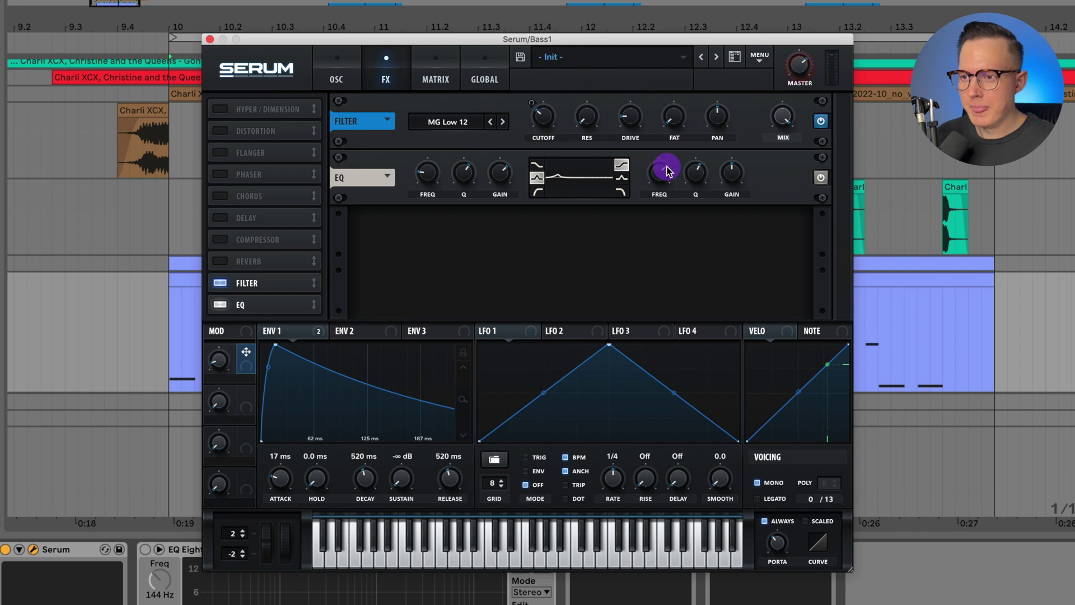
Assign Envelope 1 to modulate the gain of the EQ's high shelf band.
click(463, 398)
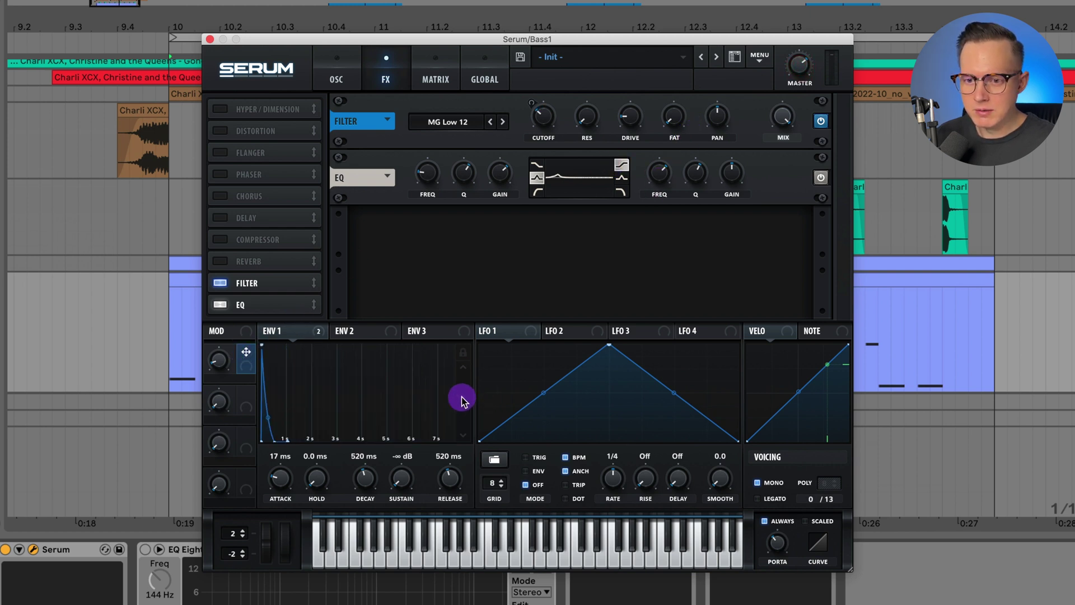
drag(463, 394, 464, 449)
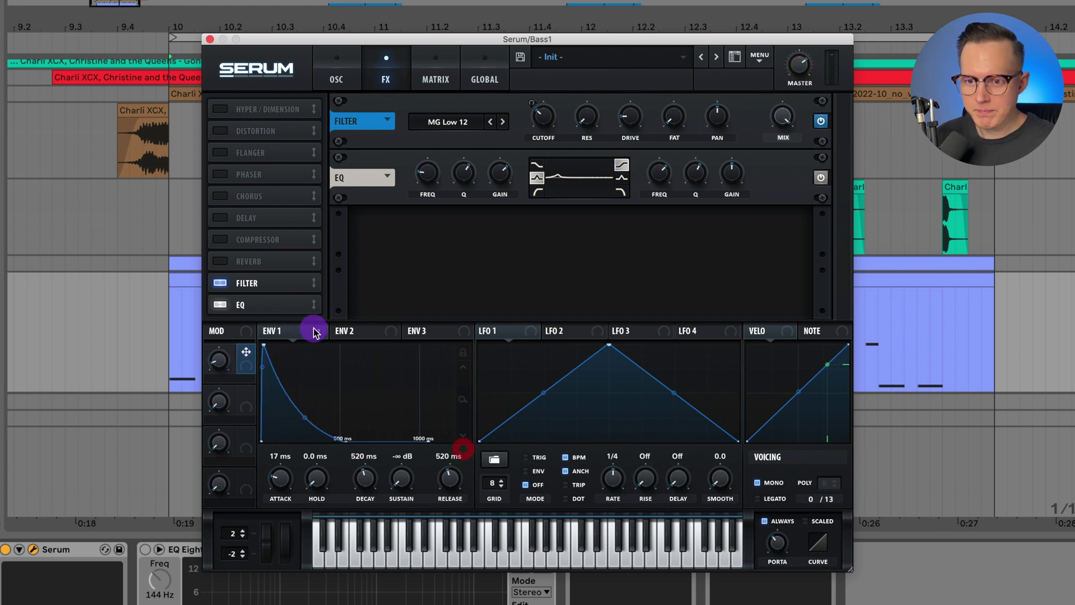
mouse_move(319, 331)
mouse_down()
mouse_move(612, 184)
mouse_move(734, 173)
mouse_move(638, 175)
mouse_move(749, 172)
mouse_move(722, 163)
mouse_move(721, 228)
mouse_move(732, 173)
mouse_move(628, 180)
mouse_move(715, 163)
mouse_move(725, 149)
mouse_move(722, 163)
mouse_up()
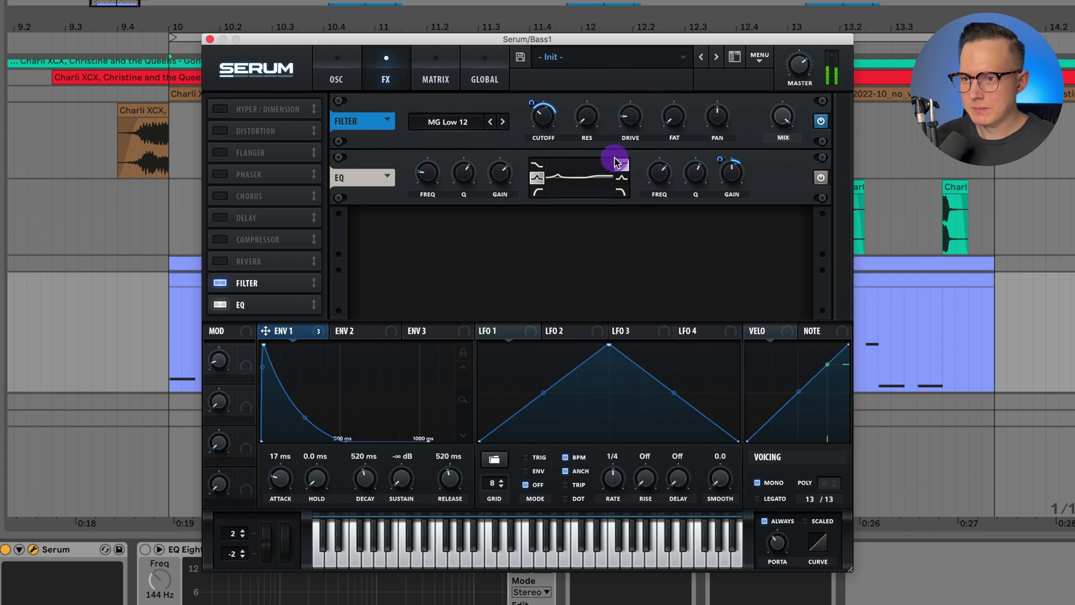
Fine-tune Envelope 1's modulation amount on the main filter's cutoff on the oscillator page.
click(330, 81)
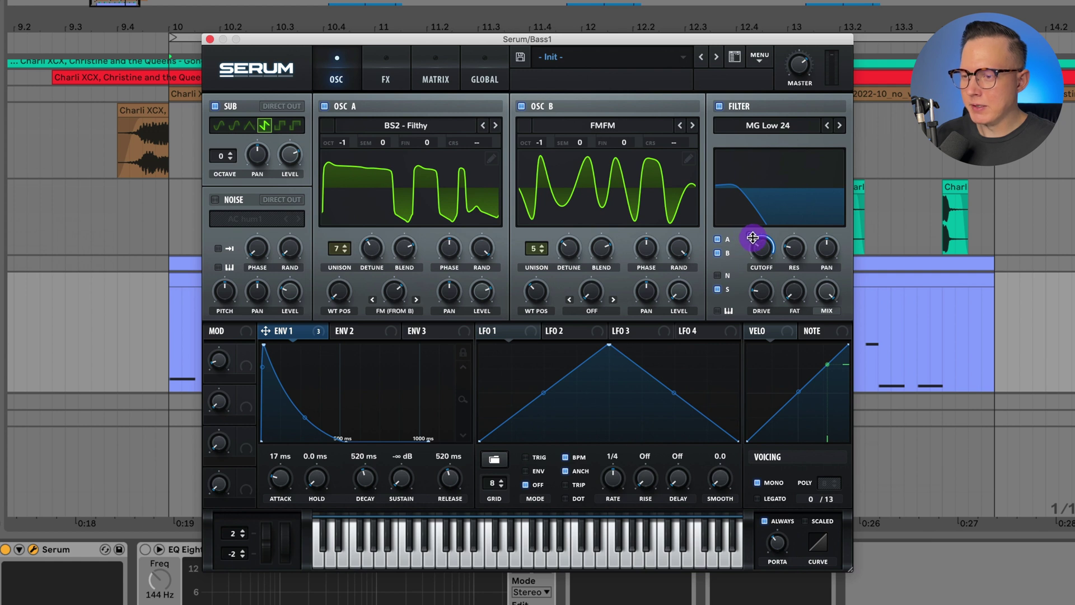
drag(752, 237, 756, 242)
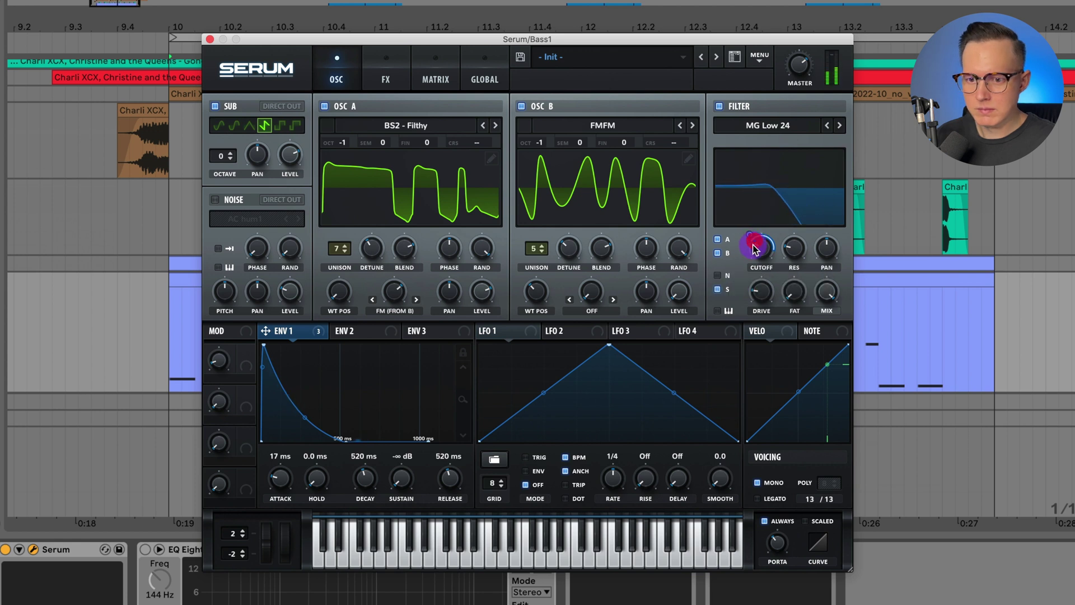
click(457, 397)
drag(471, 487, 474, 536)
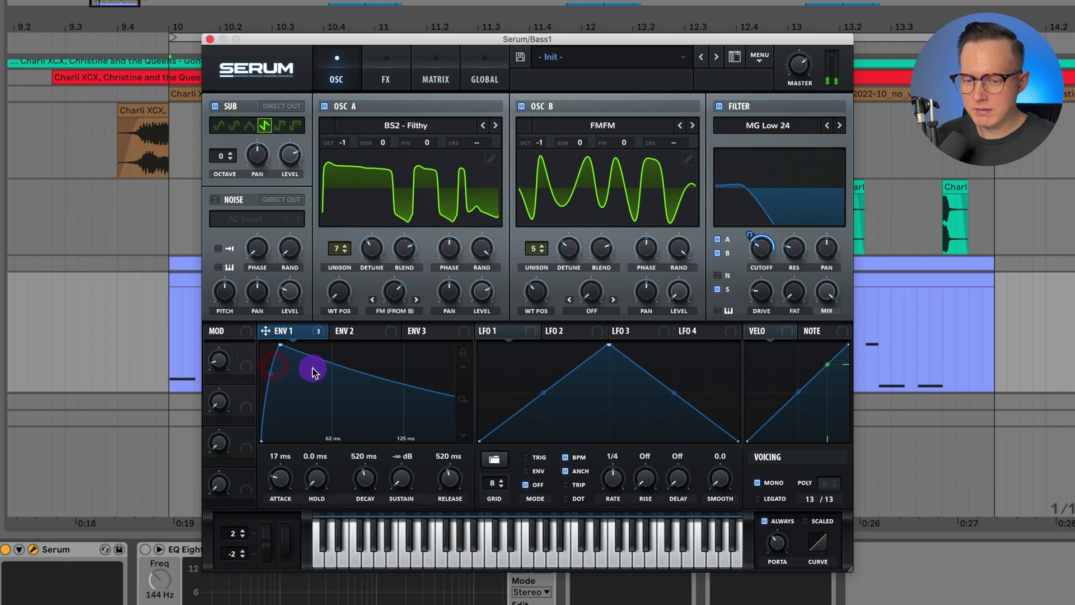
Close the synth window, activate the ValhallaVintageVerb reverb on the Bass1 track and review its settings.
key(space)
click(210, 39)
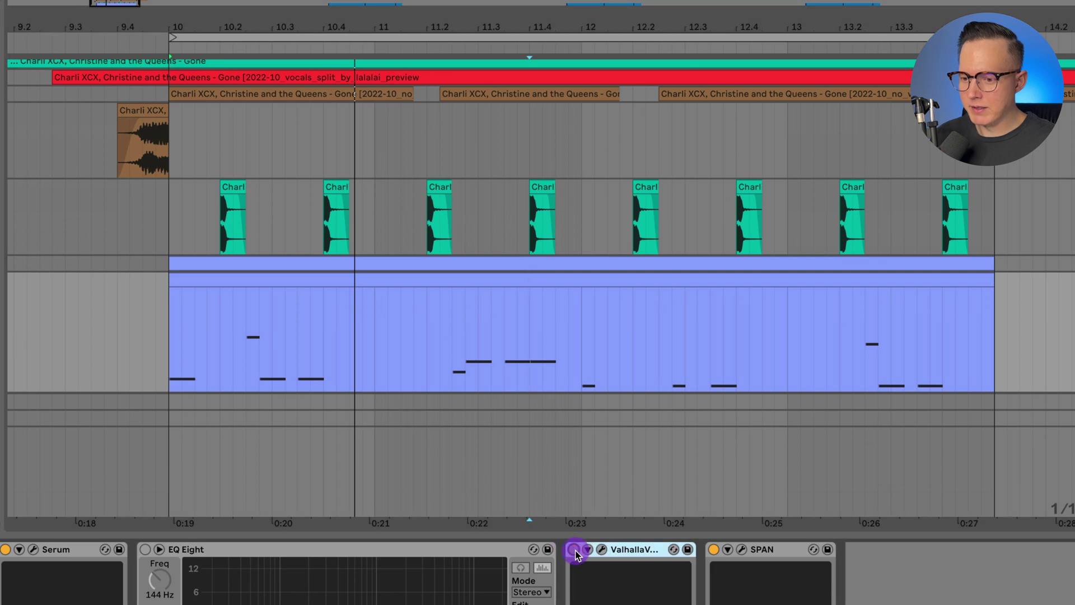
click(602, 549)
drag(560, 155, 500, 116)
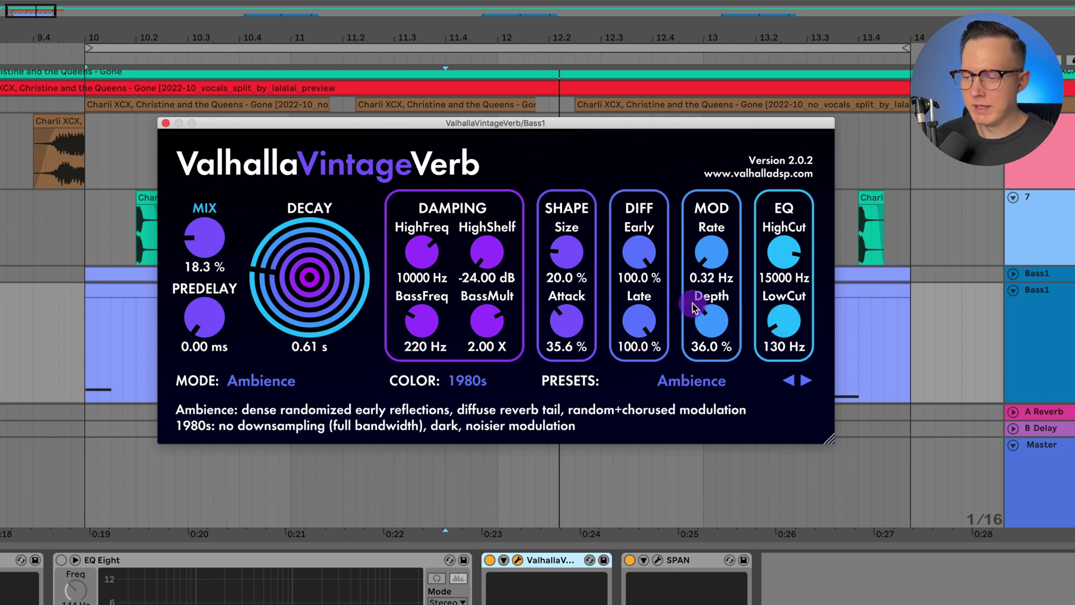
click(166, 124)
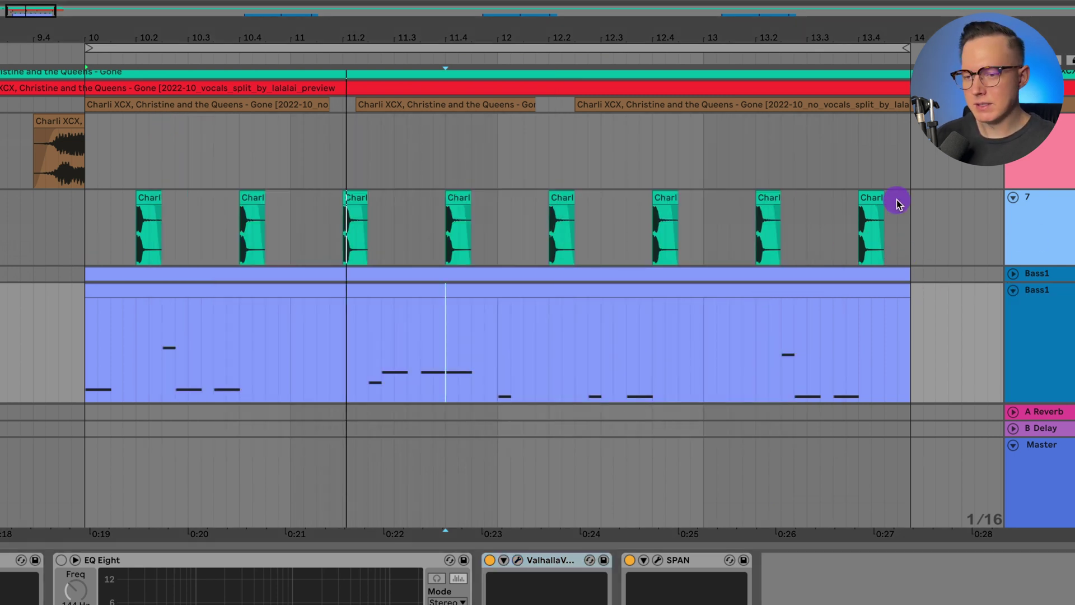
click(944, 320)
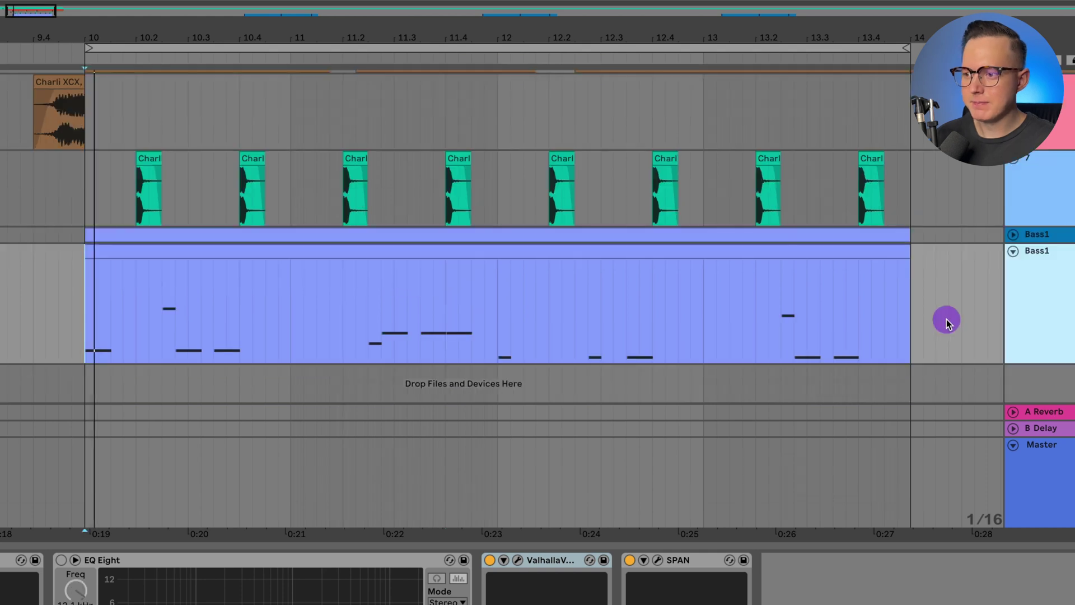